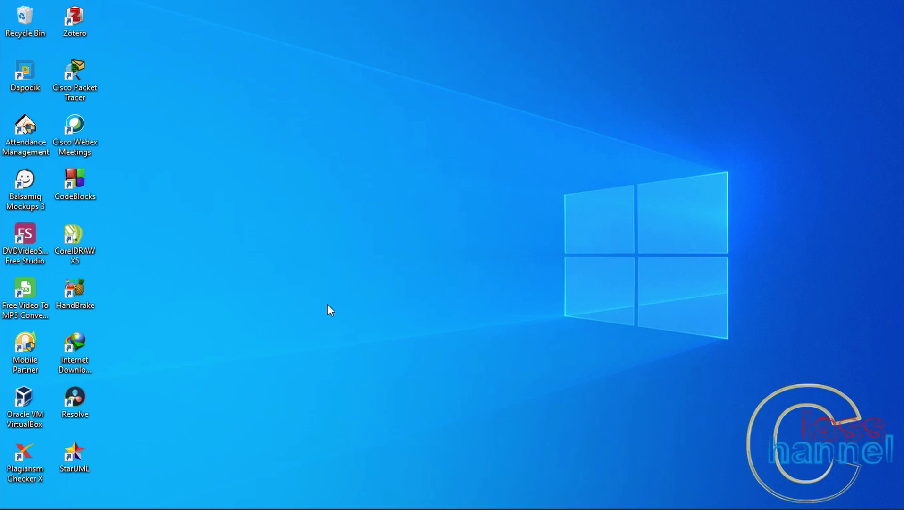
- Open Cisco Packet Tracer and place a 2621XM router with a 2950T switch below it on each side
double_click(83, 75)
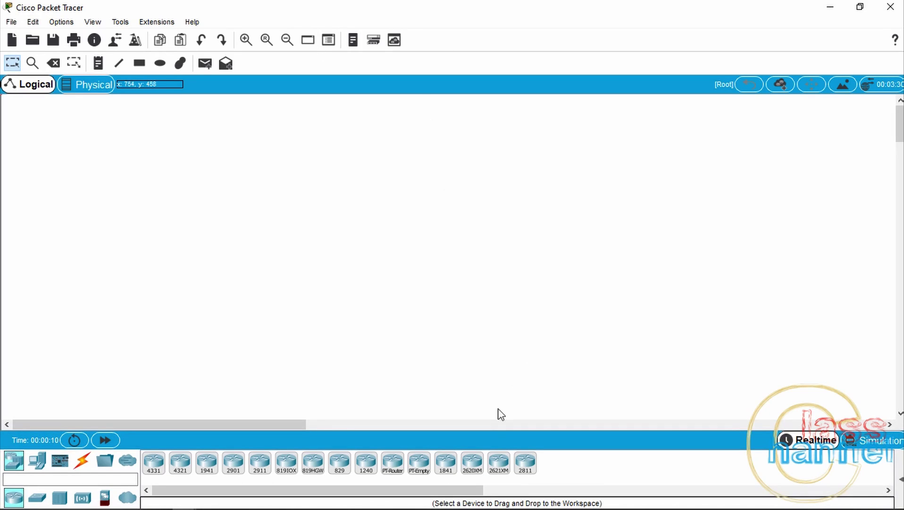
mouse_move(498, 463)
left_mouse_down()
mouse_move(484, 394)
mouse_move(390, 226)
mouse_move(398, 205)
mouse_move(411, 213)
mouse_move(407, 189)
left_mouse_up()
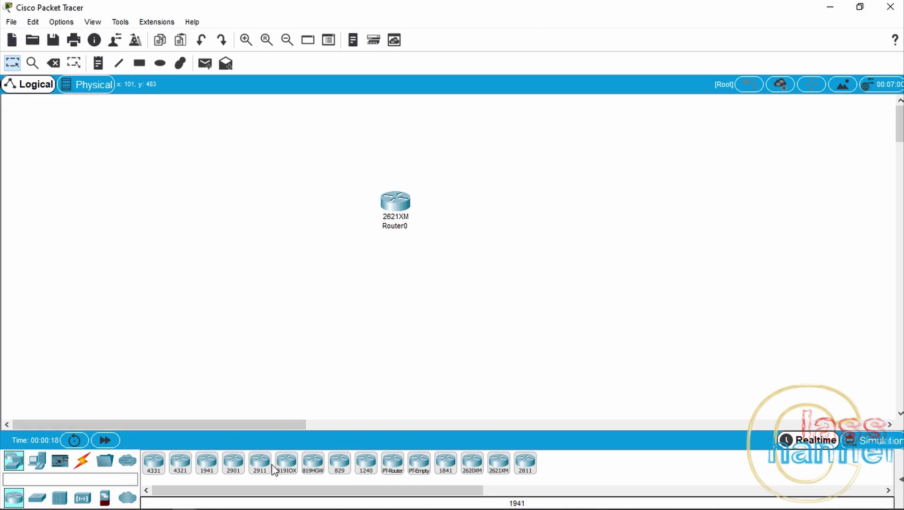
left_click(38, 497)
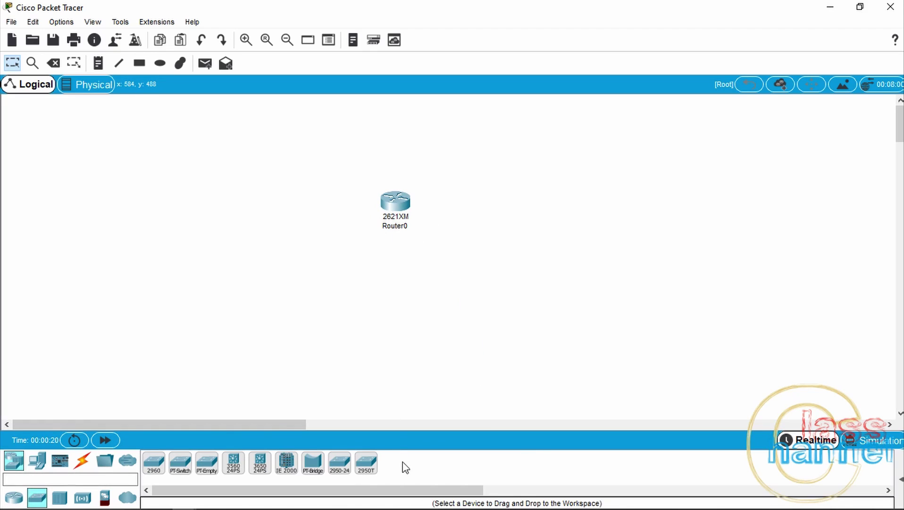
left_click_drag(370, 472, 284, 284)
left_click_drag(368, 465, 496, 311)
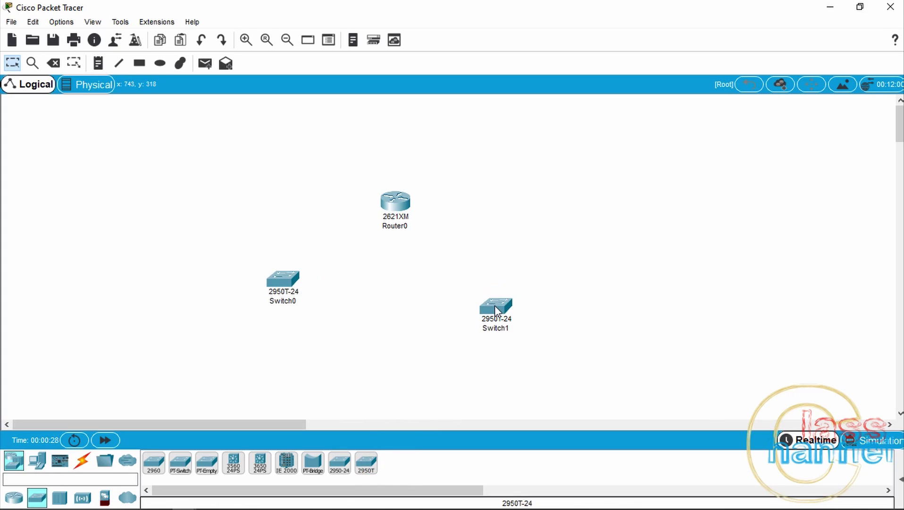
left_click_drag(278, 286, 244, 287)
left_click_drag(490, 314, 507, 283)
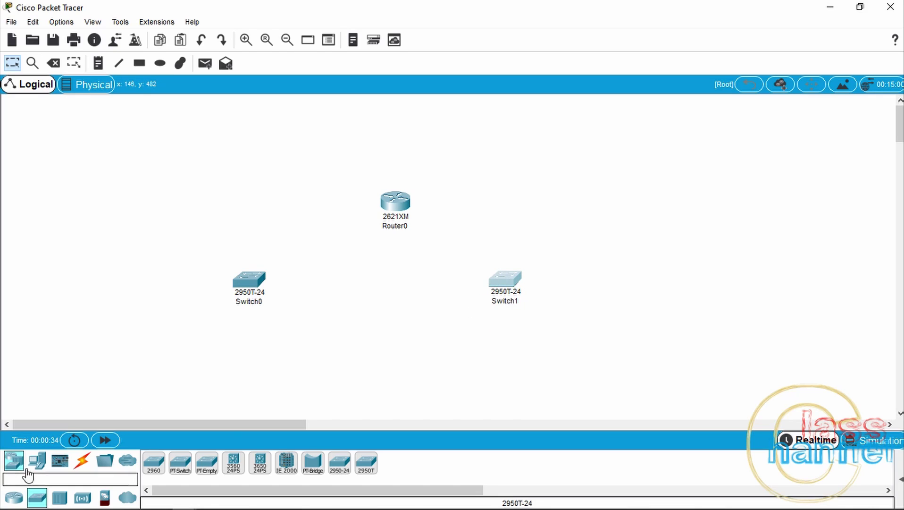
- Add two generic servers to the workspace, one above each switch
left_click(37, 460)
left_click_drag(200, 469, 162, 156)
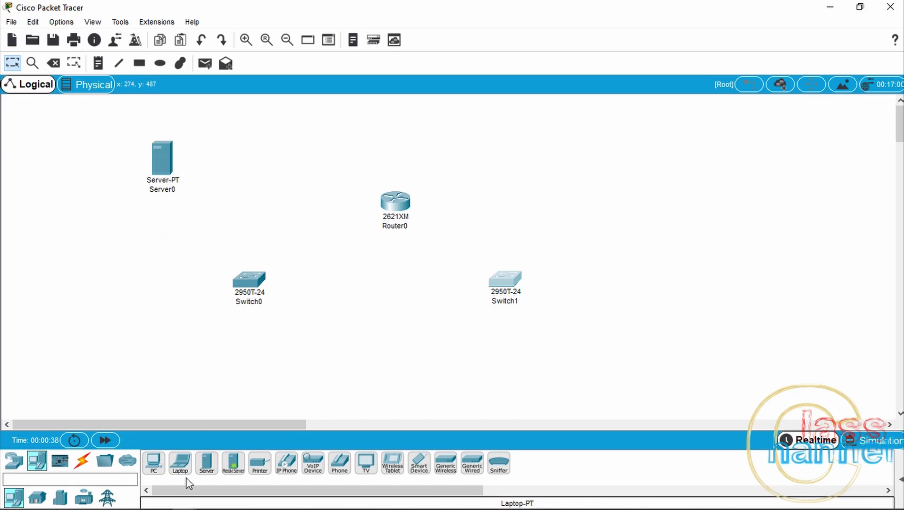
left_click_drag(206, 467, 458, 259)
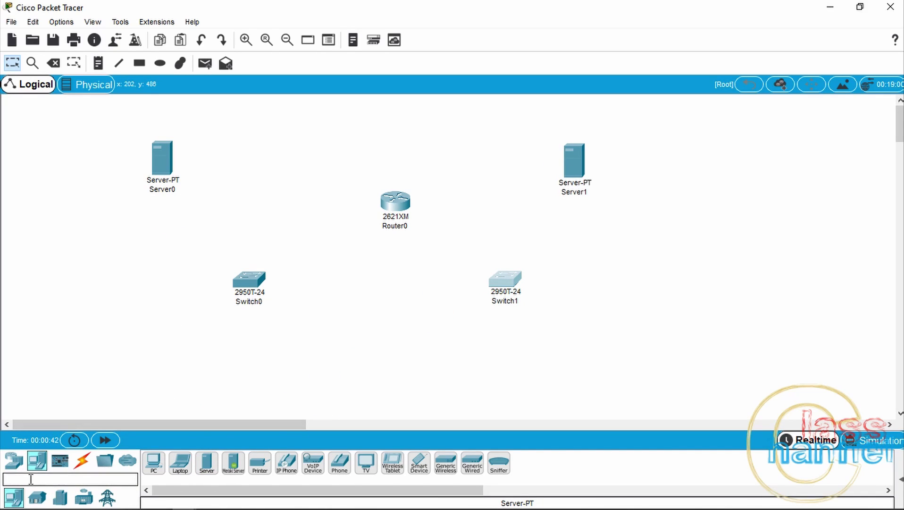
- Place eight PCs in the workspace, four below Switch0 and four below Switch1
left_click_drag(153, 465, 181, 367)
left_click_drag(156, 465, 219, 386)
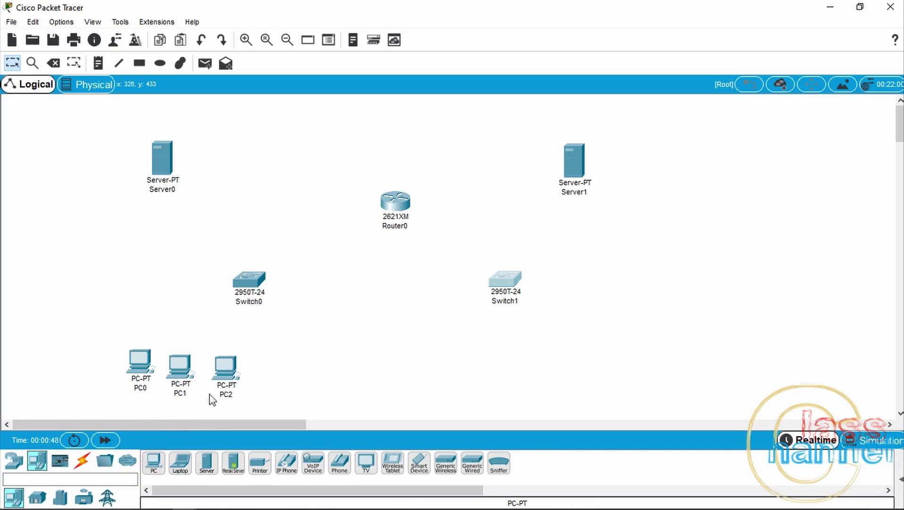
left_click_drag(151, 469, 464, 368)
left_click_drag(155, 472, 506, 371)
left_click_drag(152, 465, 559, 371)
left_click_drag(155, 462, 627, 368)
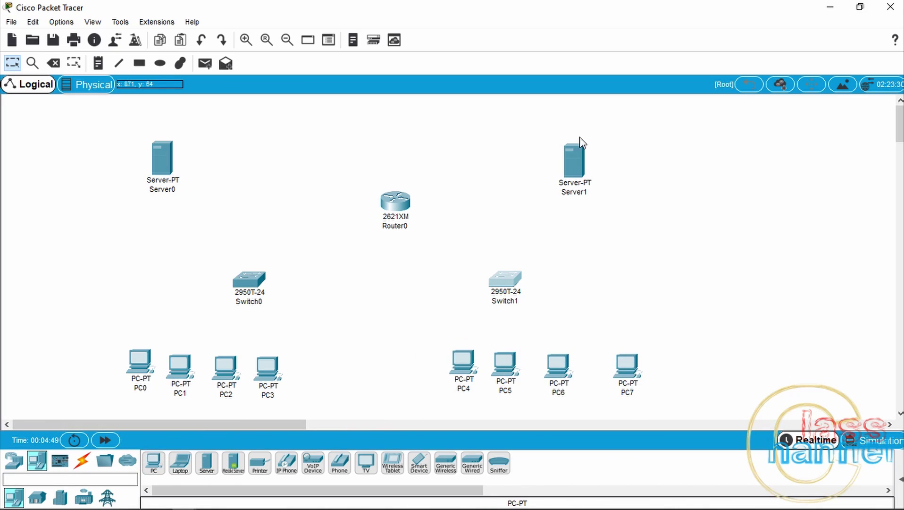
- Line up PC0–PC3 and PC4–PC7 in two evenly spaced rows closer to their switches
left_click_drag(301, 388, 267, 350)
left_click(317, 363)
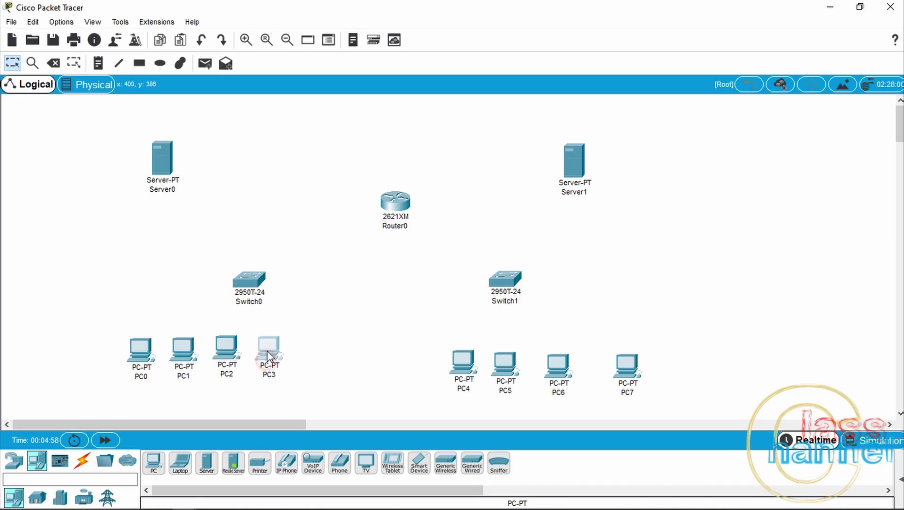
left_click(463, 365)
left_click_drag(463, 366, 463, 354)
left_click_drag(509, 370, 509, 350)
left_click_drag(566, 368, 555, 351)
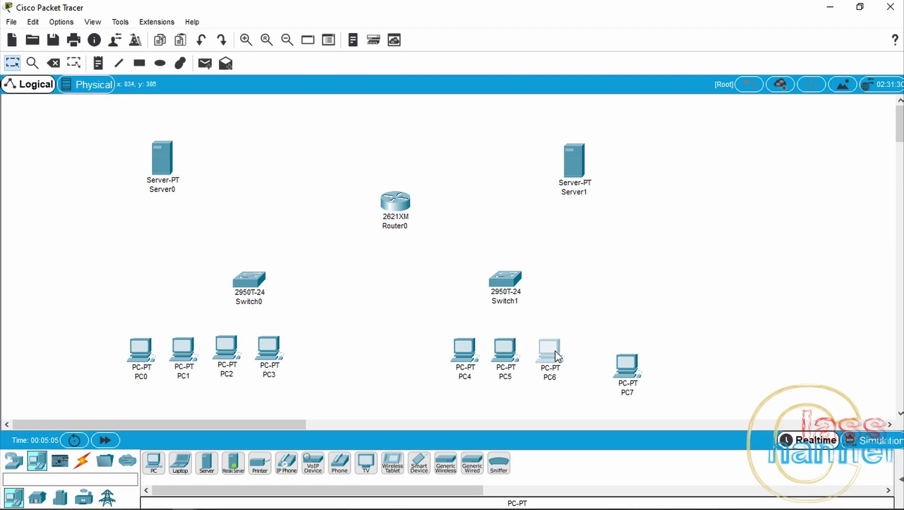
left_click_drag(623, 365, 595, 353)
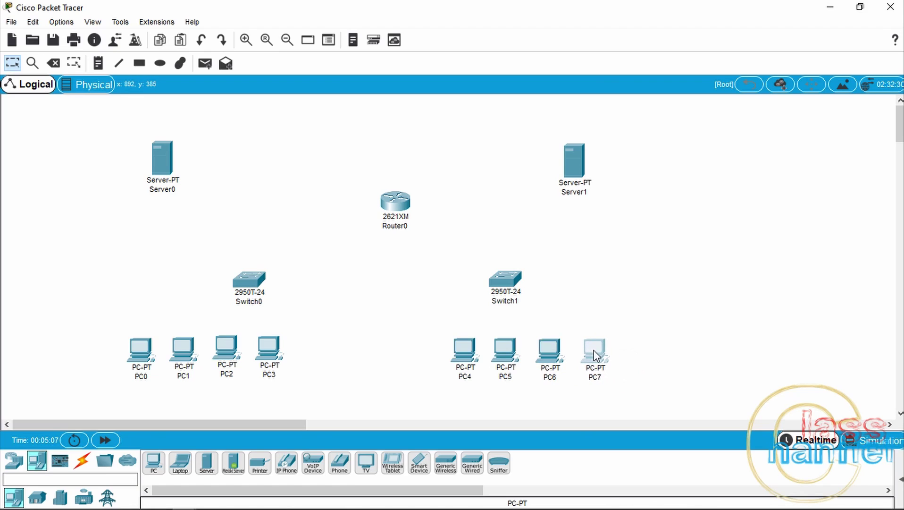
- Rearrange the switches, servers and router so each switch is centred above its PCs, with the router between both groups
left_click_drag(508, 285, 543, 281)
left_click_drag(250, 279, 204, 280)
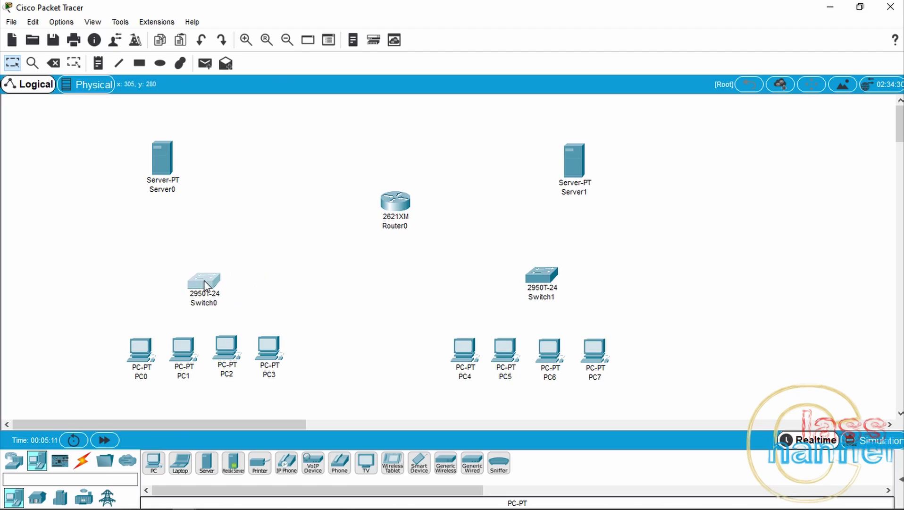
left_click_drag(167, 159, 143, 192)
left_click_drag(584, 168, 629, 189)
left_click_drag(394, 206, 360, 236)
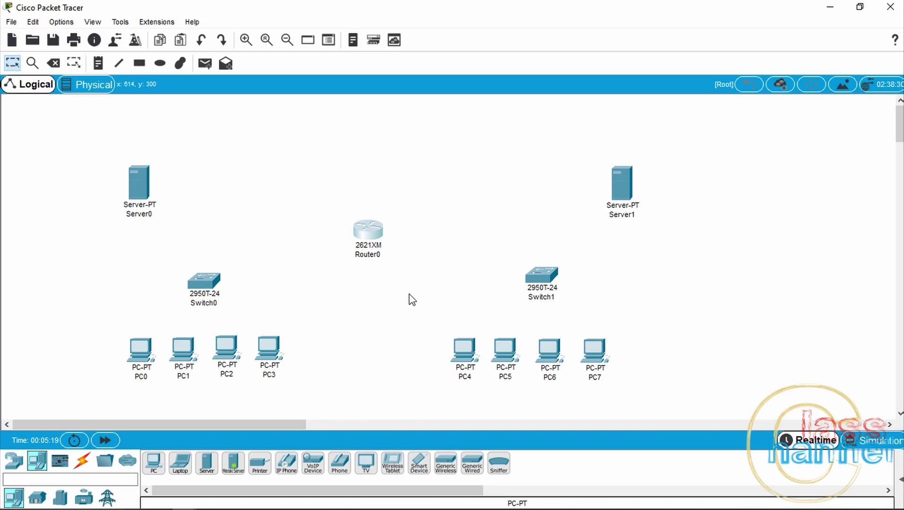
left_click_drag(191, 292, 198, 263)
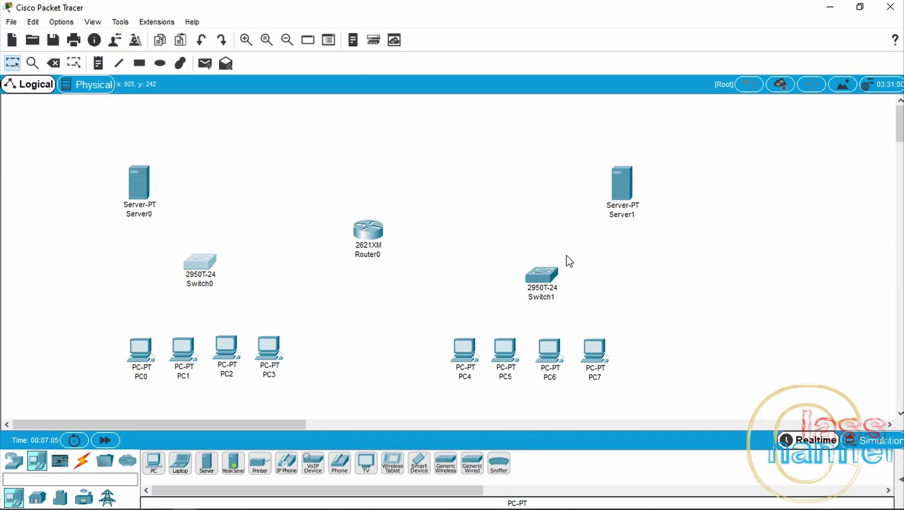
left_click_drag(548, 276, 536, 261)
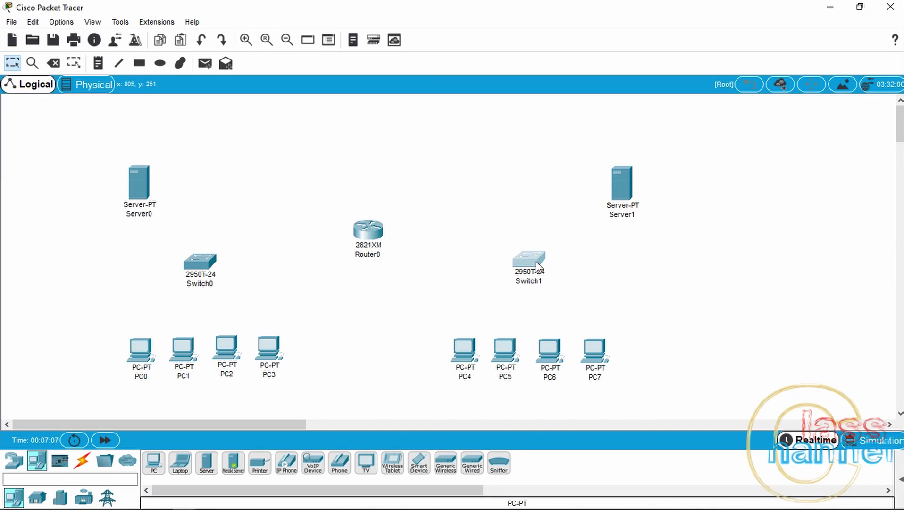
left_click_drag(374, 236, 372, 225)
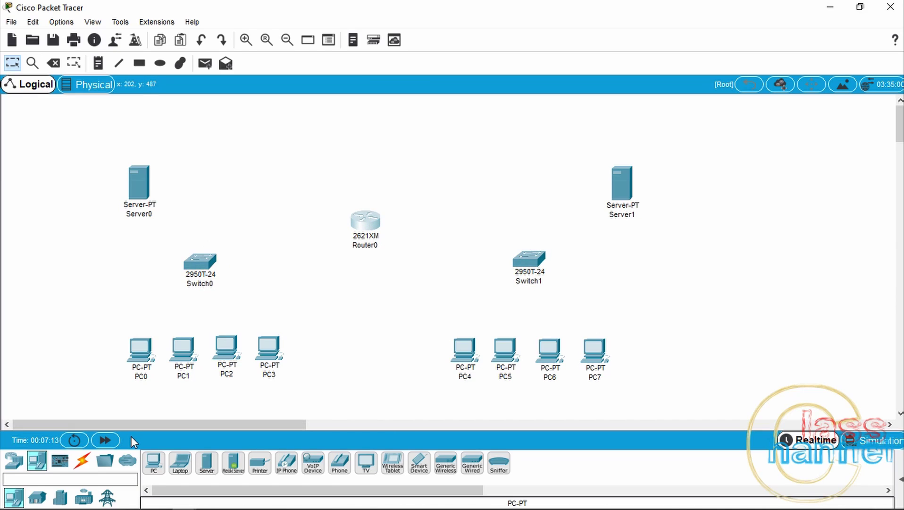
- Cable PC0, PC1, PC2 and PC3 to Switch0 using the automatic connection type
left_click(82, 460)
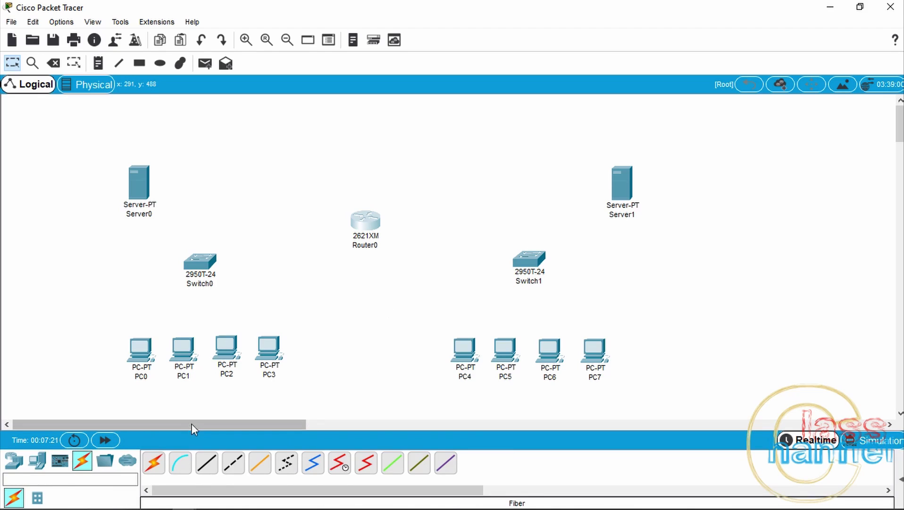
left_click(157, 467)
left_click(143, 355)
left_click(197, 259)
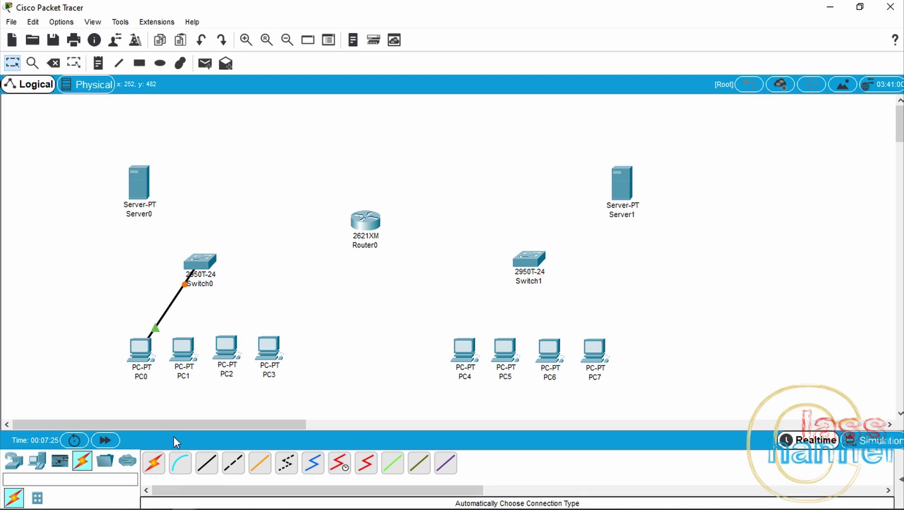
left_click(155, 464)
left_click(183, 349)
left_click(210, 267)
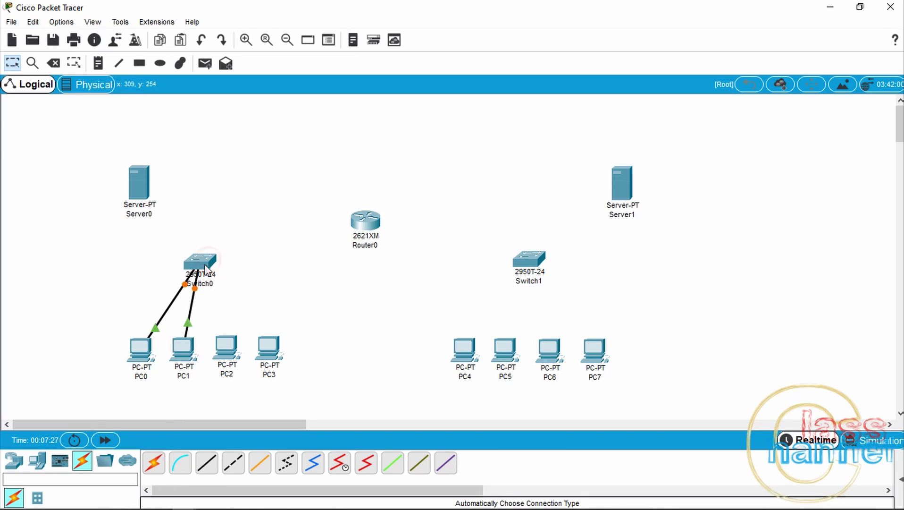
left_click(155, 464)
left_click(223, 353)
left_click(202, 262)
left_click(154, 463)
left_click(260, 359)
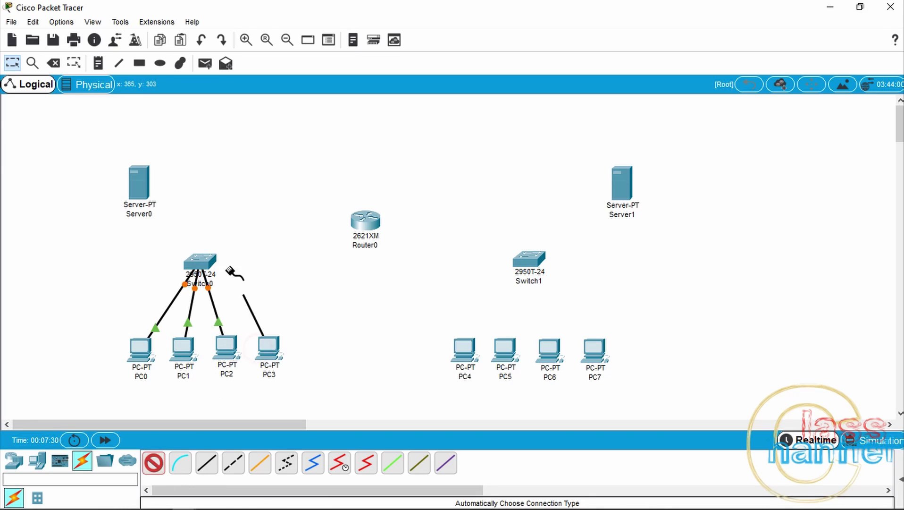
left_click(198, 263)
- Cable Server0 to Switch0 using the automatic connection type
left_click(148, 470)
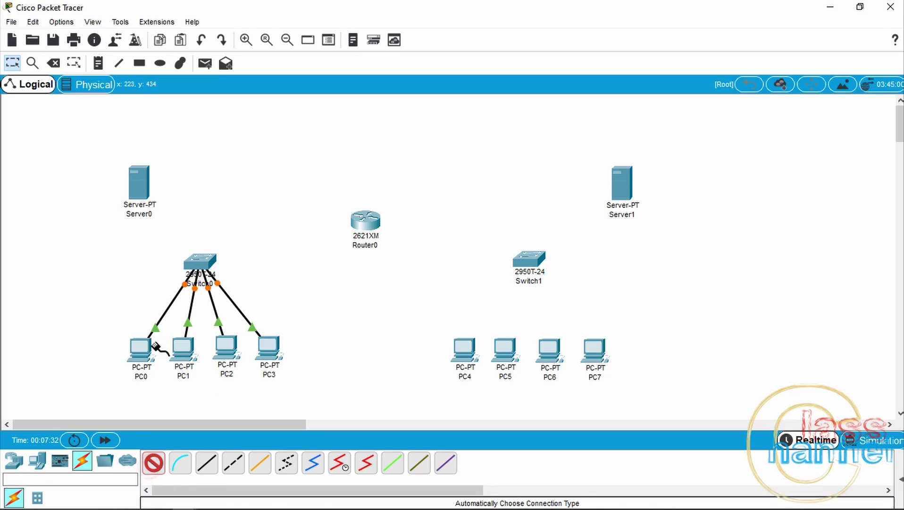
left_click(141, 196)
left_click(195, 259)
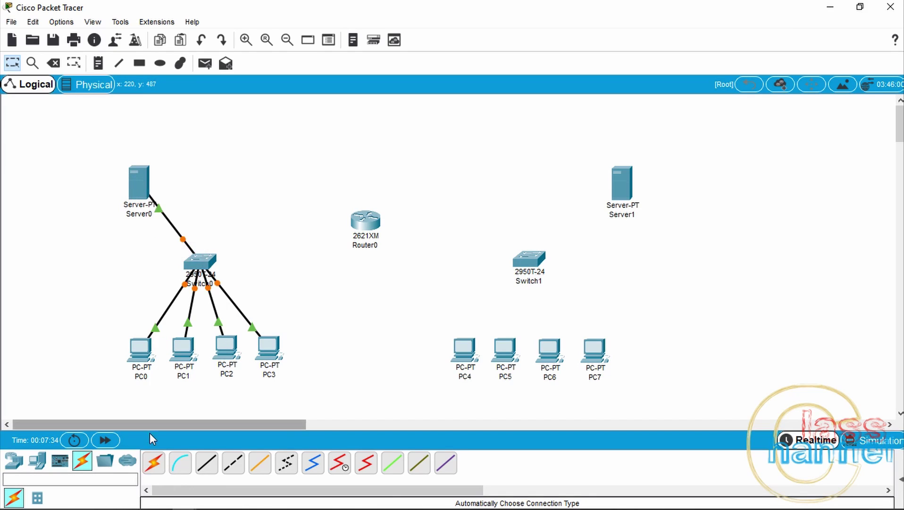
- Connect Router0 to both Switch0 and Switch1 using the automatic connection type
left_click(154, 464)
left_click(200, 260)
left_click(364, 221)
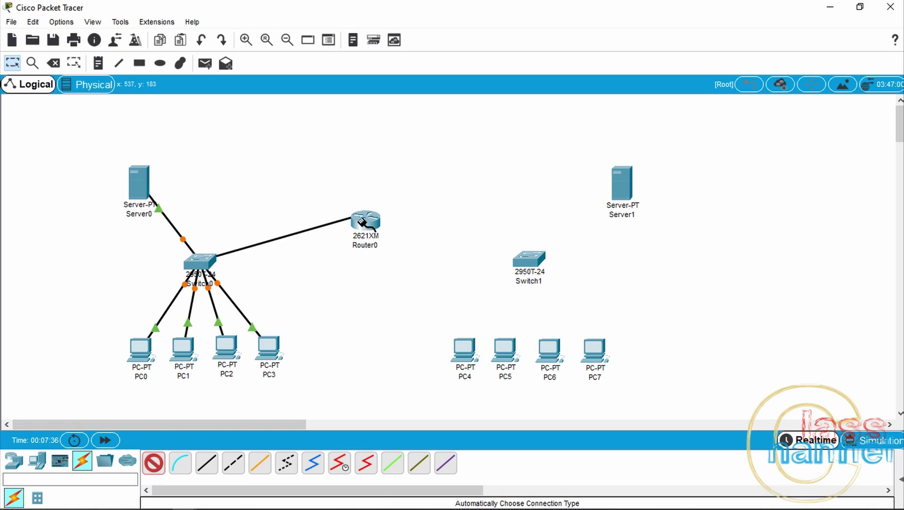
left_click(155, 466)
left_click(365, 222)
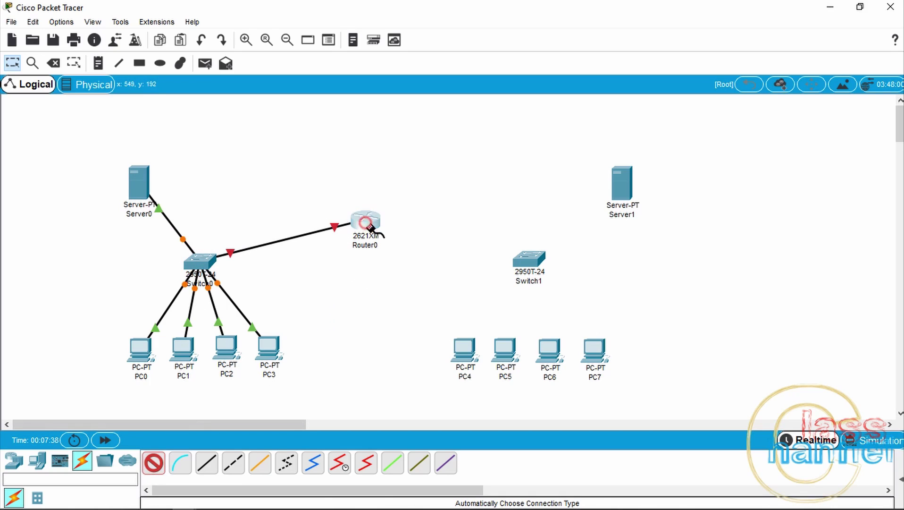
left_click(533, 263)
- Cable PC4, PC5, PC6 and PC7 to Switch1 using the automatic connection type
left_click(154, 464)
left_click(464, 355)
left_click(528, 283)
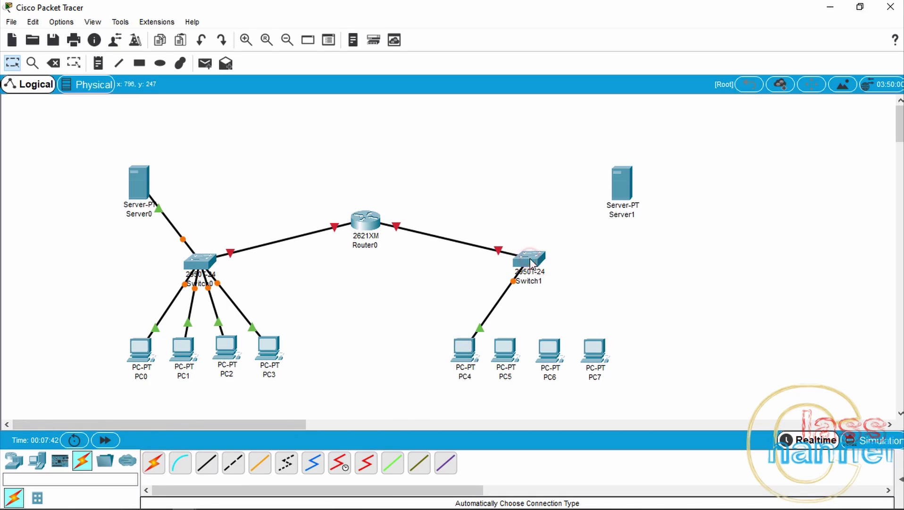
left_click(153, 465)
left_click(506, 354)
left_click(535, 261)
left_click(153, 464)
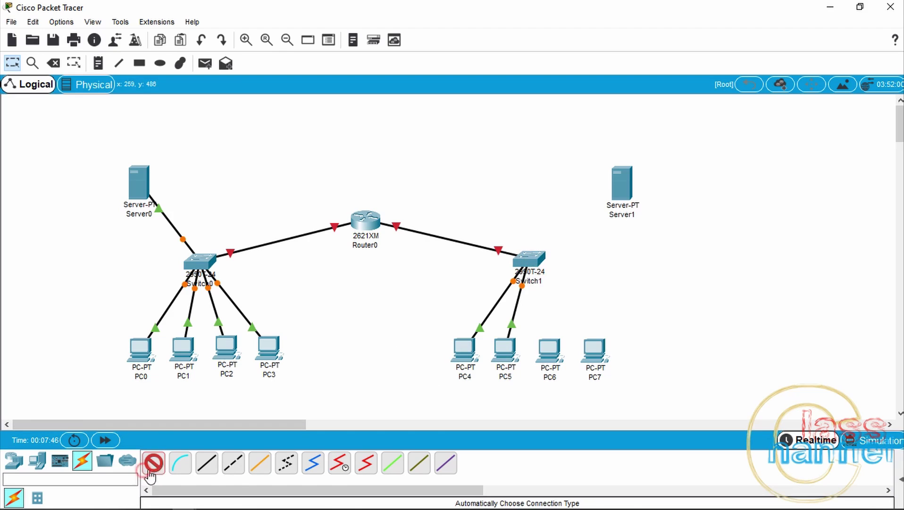
left_click(550, 356)
left_click(532, 262)
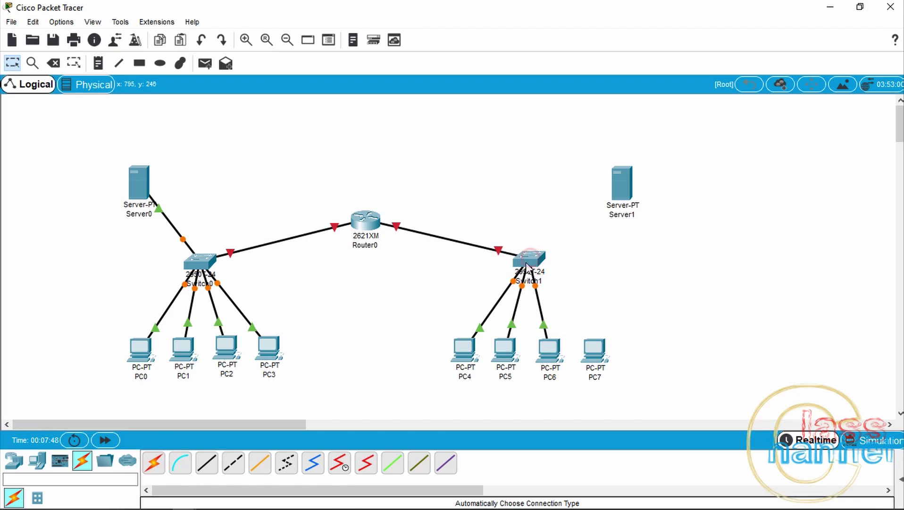
left_click(153, 465)
left_click(593, 351)
left_click(528, 259)
- Cable Server1 to Switch1 using the automatic connection type
left_click(153, 464)
left_click(623, 189)
left_click(523, 259)
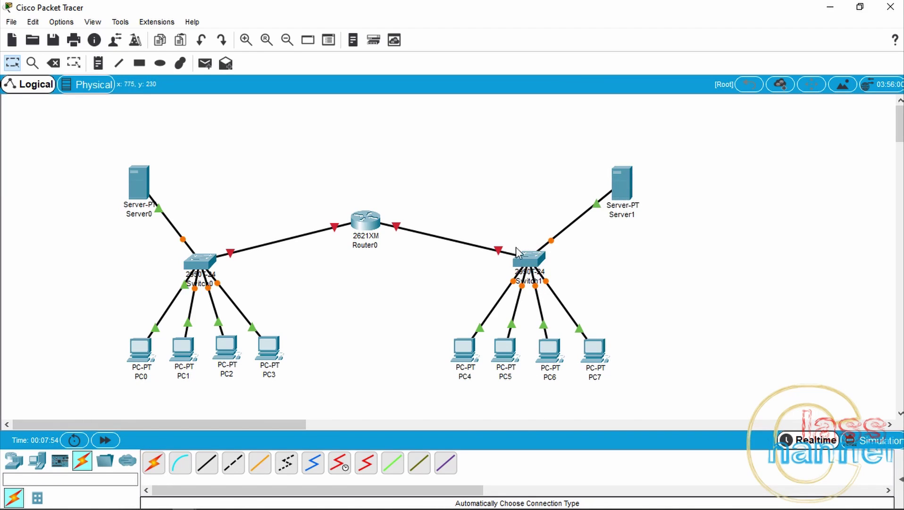
- Raise Router0 slightly and shift the entire topology up and to the right to centre it in the workspace
left_click_drag(366, 227, 374, 212)
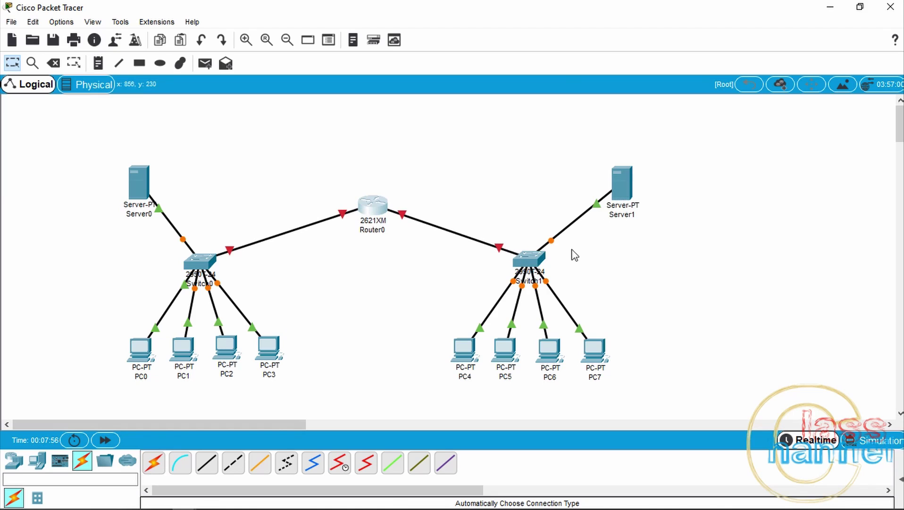
left_click_drag(678, 395, 99, 152)
left_click_drag(376, 215, 441, 183)
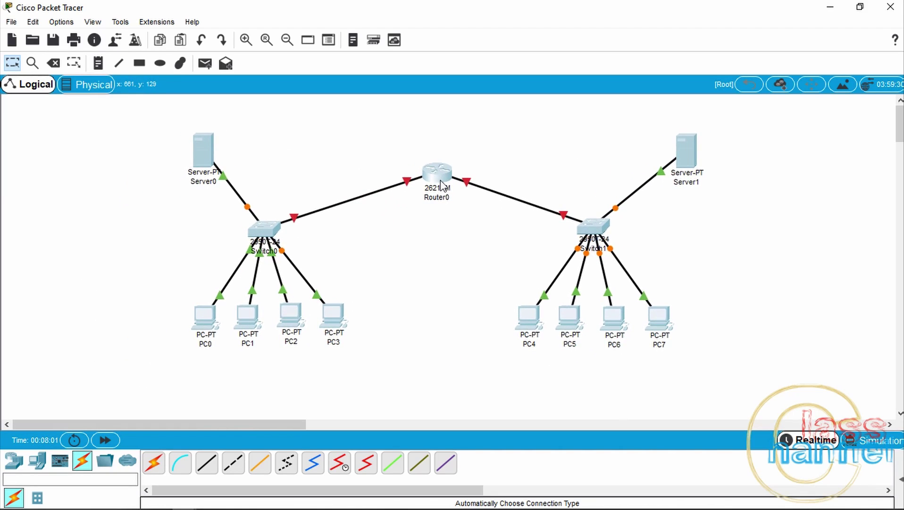
left_click(740, 263)
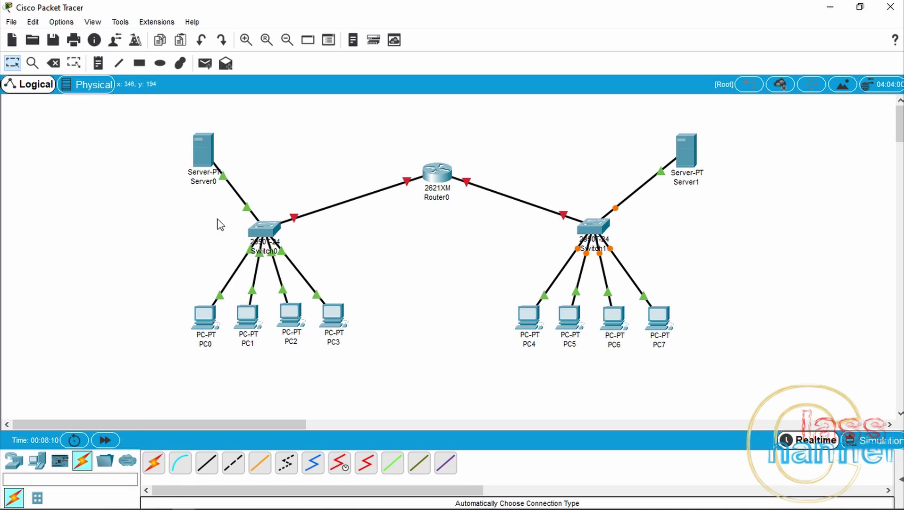
- Rename Server0 as Jakarta and Server1 as Bandung
left_click(209, 182)
left_click_drag(219, 184, 171, 182)
type("Jakarta")
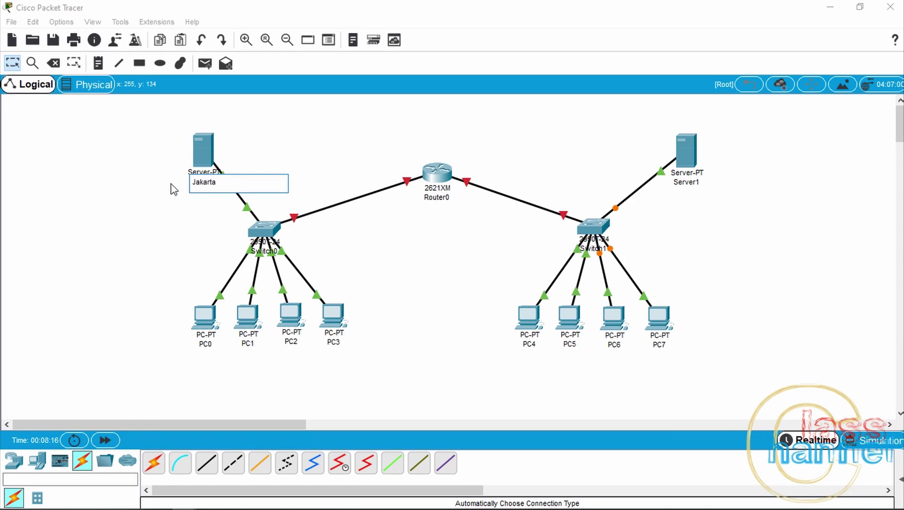
left_click(691, 183)
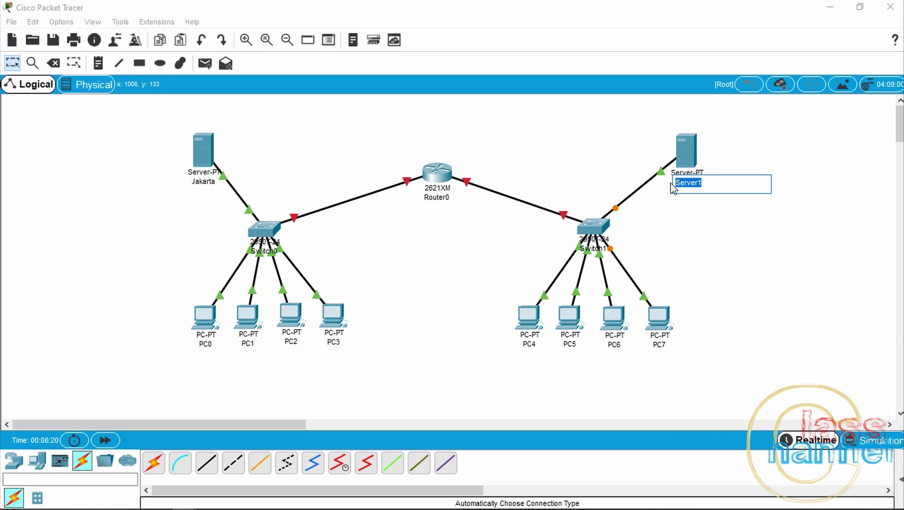
type("Bandung")
left_click(423, 143)
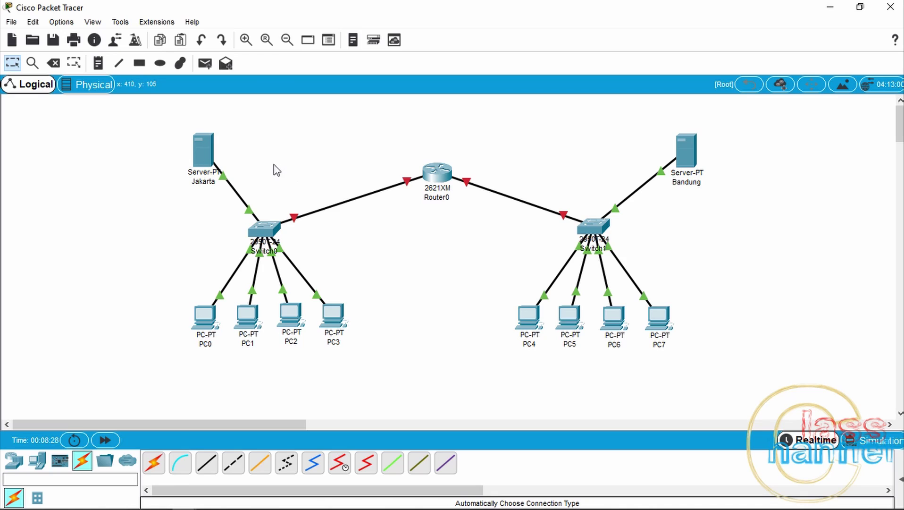
- Set the Jakarta server's static IPv4 gateway to 192.168.12.10
left_click(205, 154)
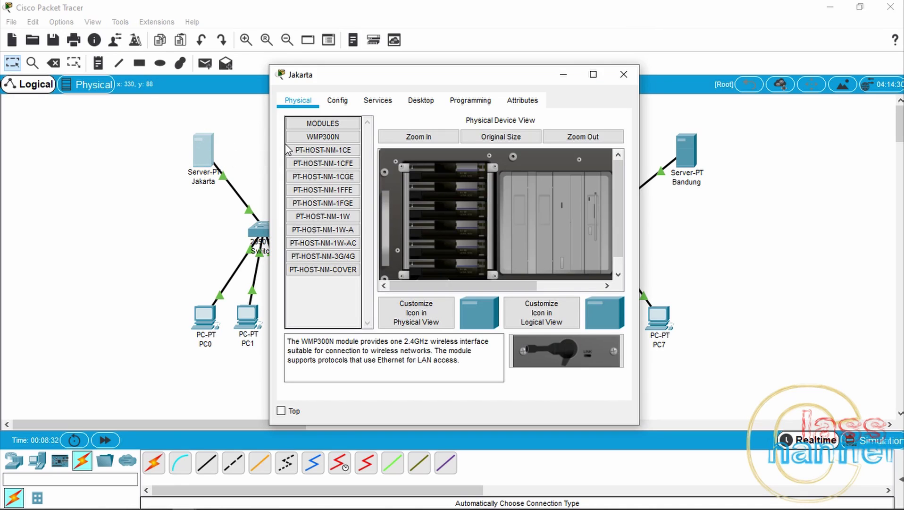
left_click(422, 78)
left_click_drag(421, 78, 434, 55)
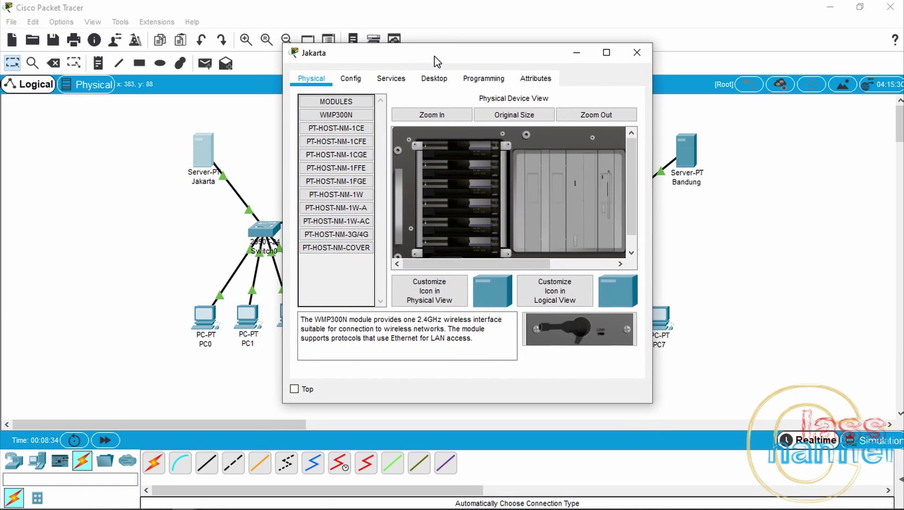
left_click(352, 81)
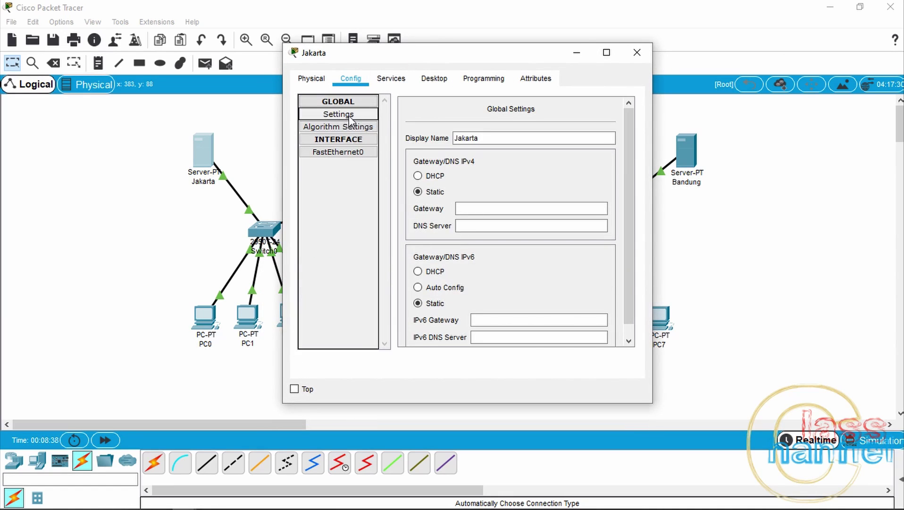
left_click(336, 117)
left_click(489, 208)
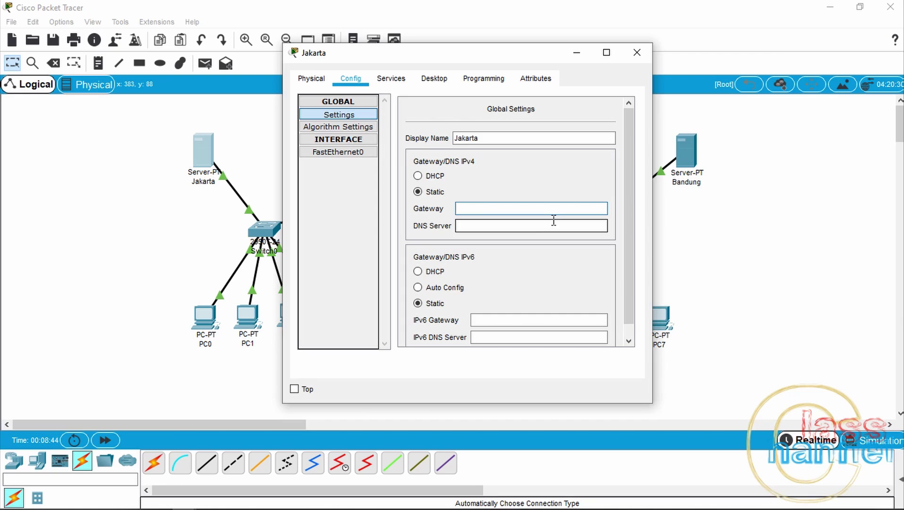
type("192.168.12.10")
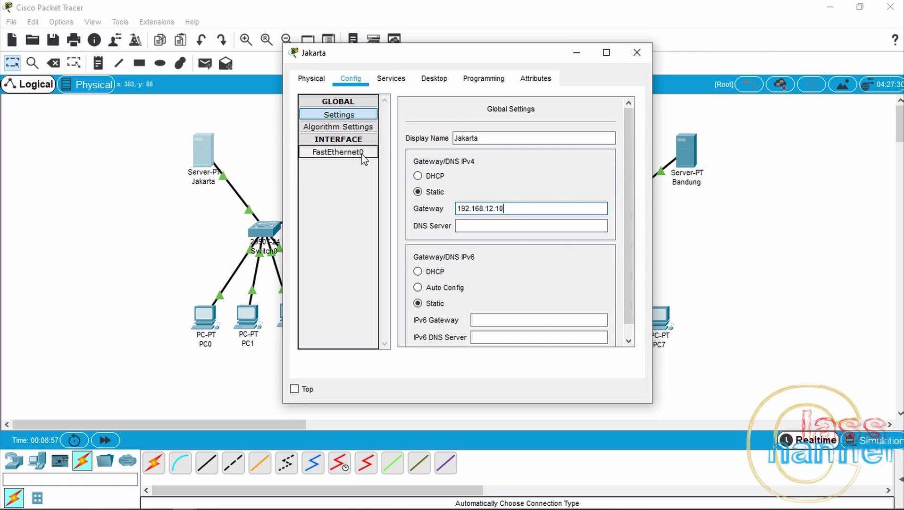
- Assign Jakarta's FastEthernet0 interface the static IP address 192.168.12.1 and fill in its default subnet mask
left_click(338, 152)
left_click(538, 207)
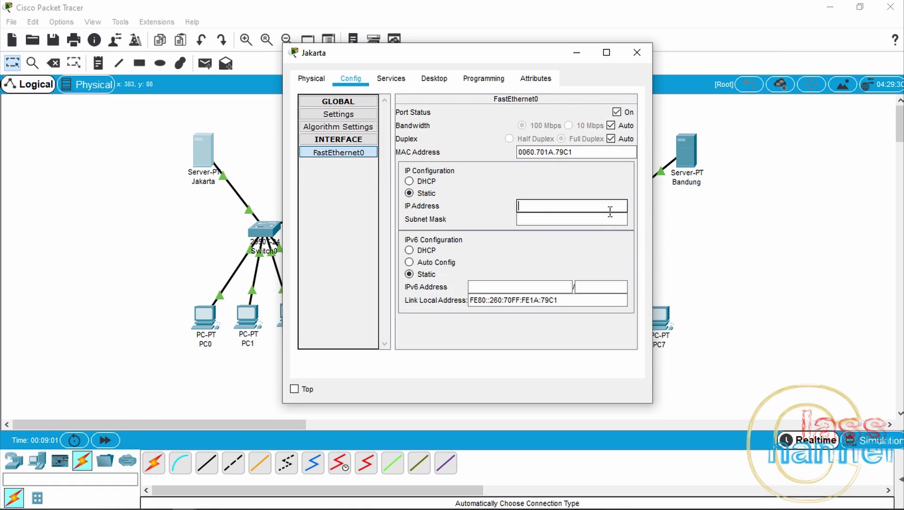
type("192.168.12.1")
left_click(589, 219)
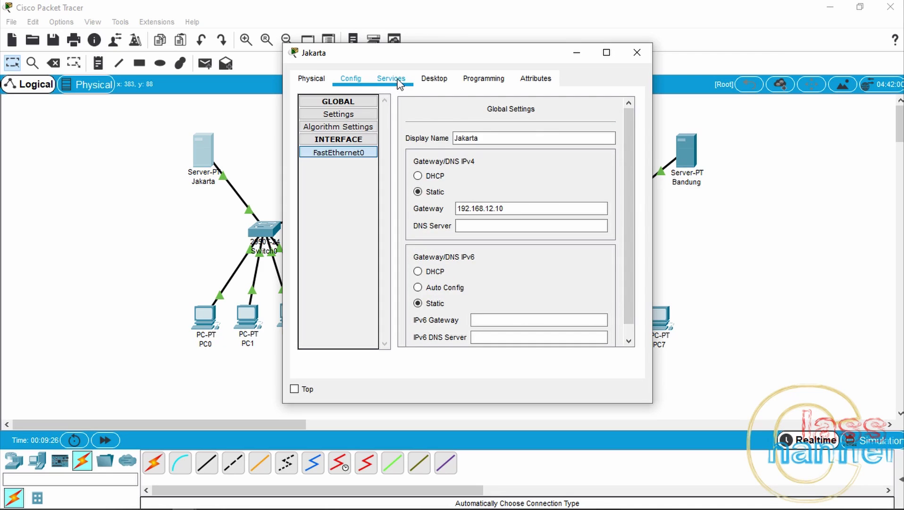
- In Jakarta's DHCP service, set serverPool's default gateway to 192.168.12.10 and its start IP address to 192.168.12.11
left_click(392, 80)
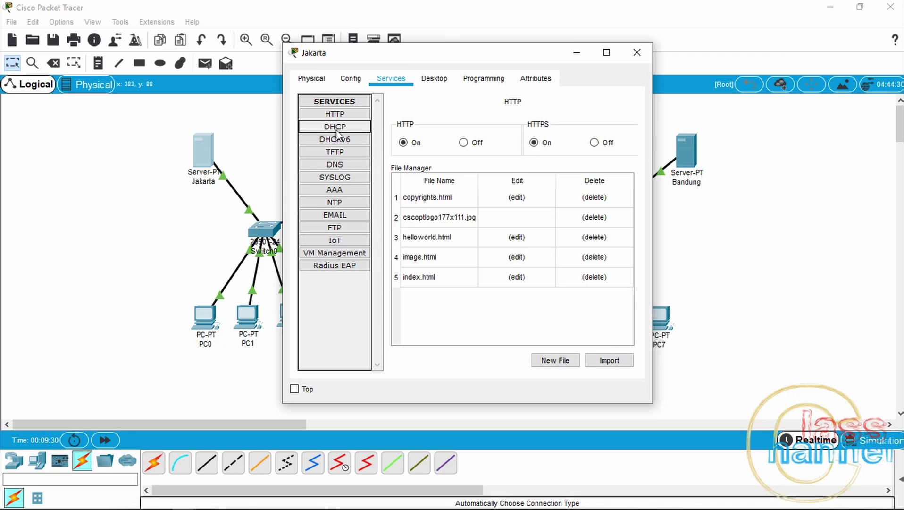
left_click(337, 127)
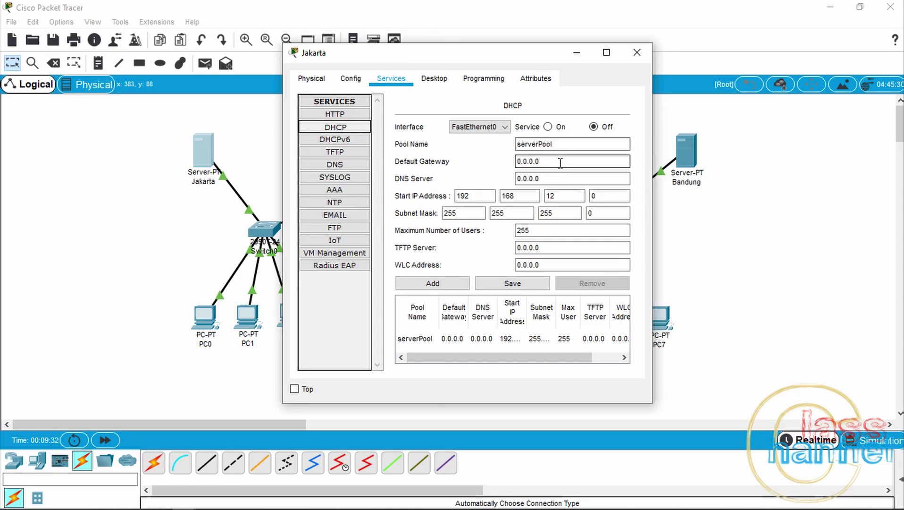
left_click_drag(560, 163, 515, 161)
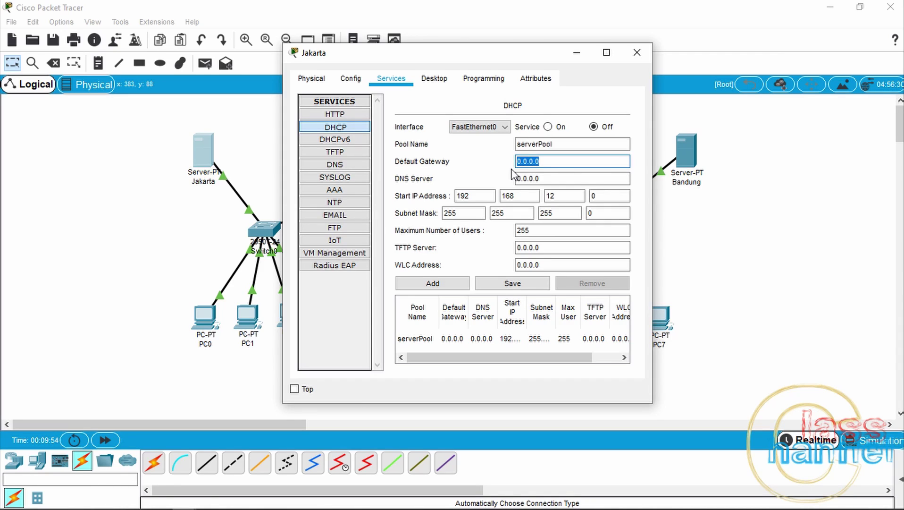
type("192.168.12.10")
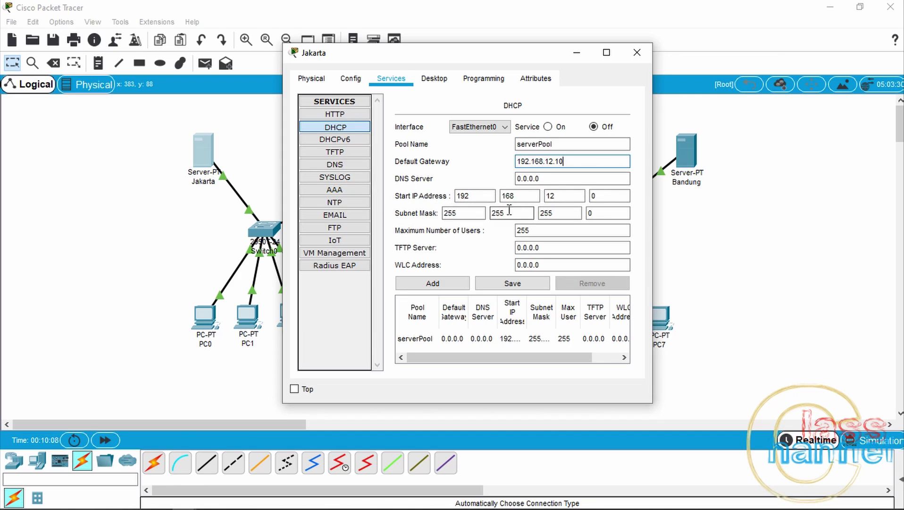
left_click(603, 195)
double_click(594, 195)
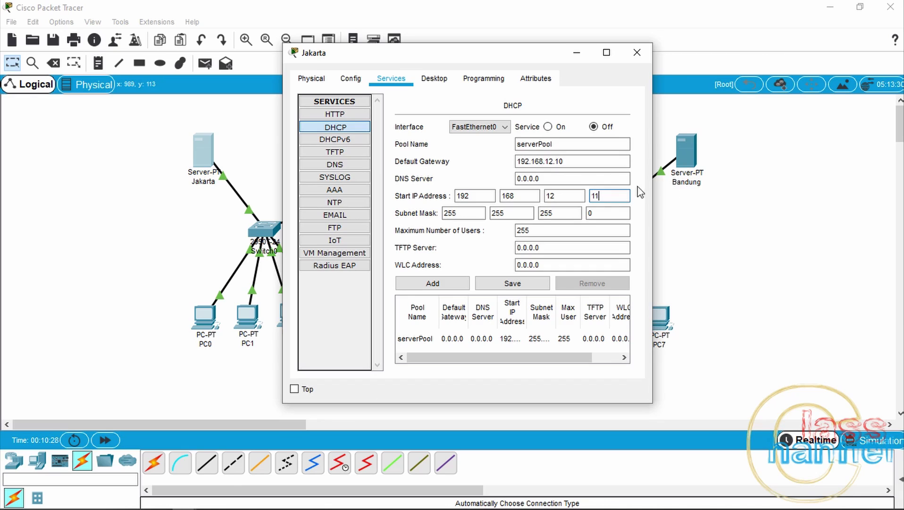
left_click(621, 198)
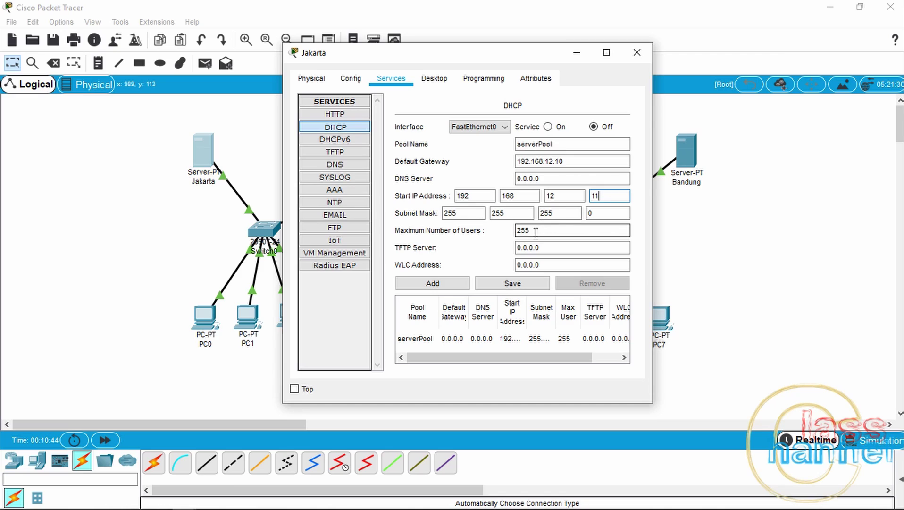
- Limit Jakarta's DHCP pool to 5 users, turn the DHCP service on, and save the pool before closing the server's settings
left_click_drag(525, 231, 517, 231)
key("BackSpace")
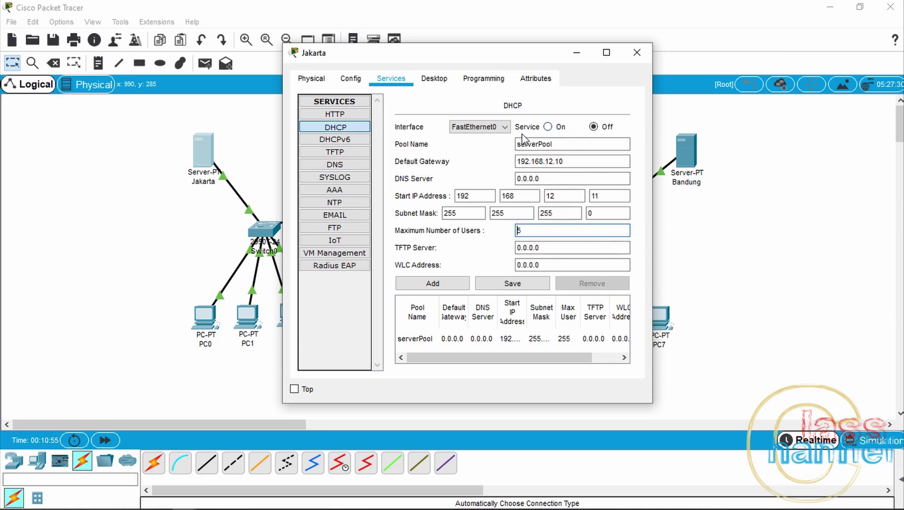
left_click(547, 127)
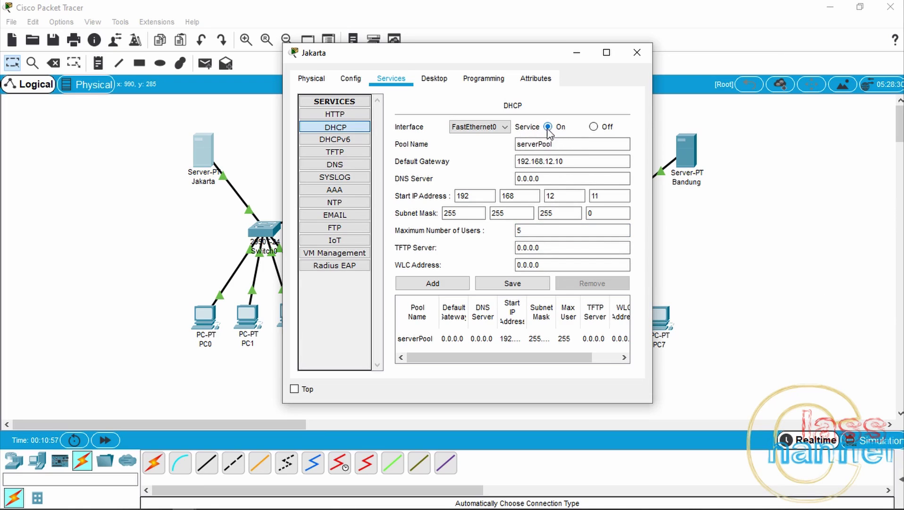
left_click(524, 287)
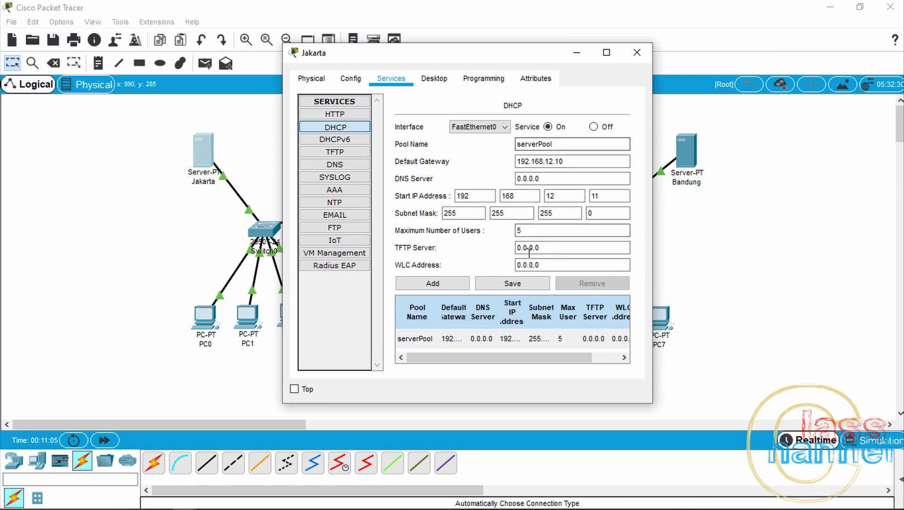
left_click_drag(578, 358, 631, 359)
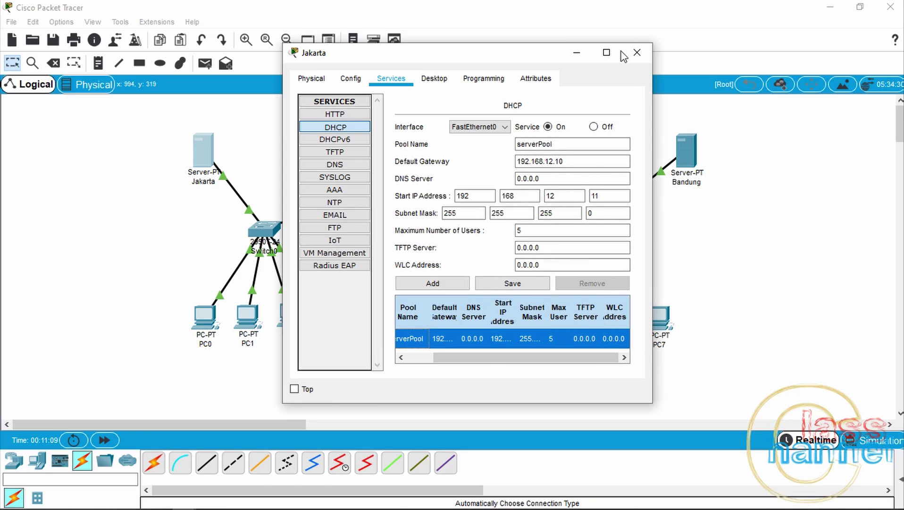
left_click(637, 52)
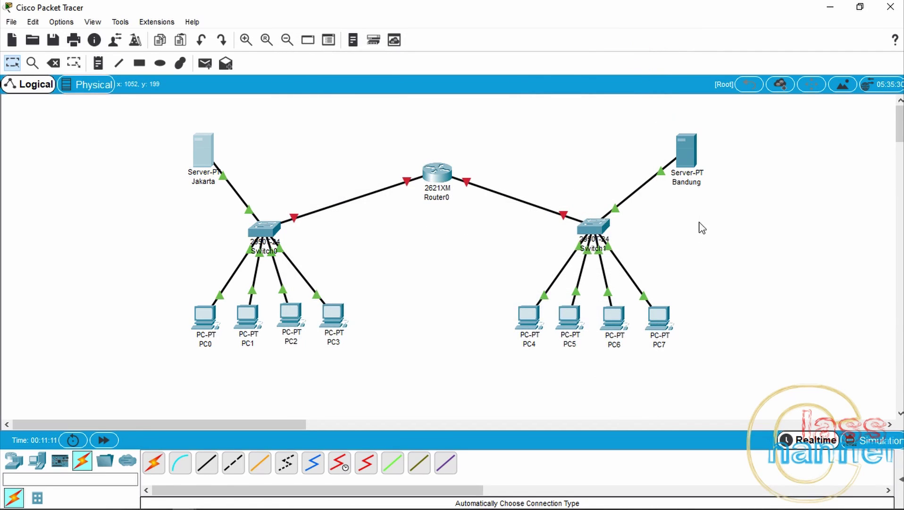
- Set the Bandung server's static IPv4 gateway to 192.168.13.10
left_click(686, 159)
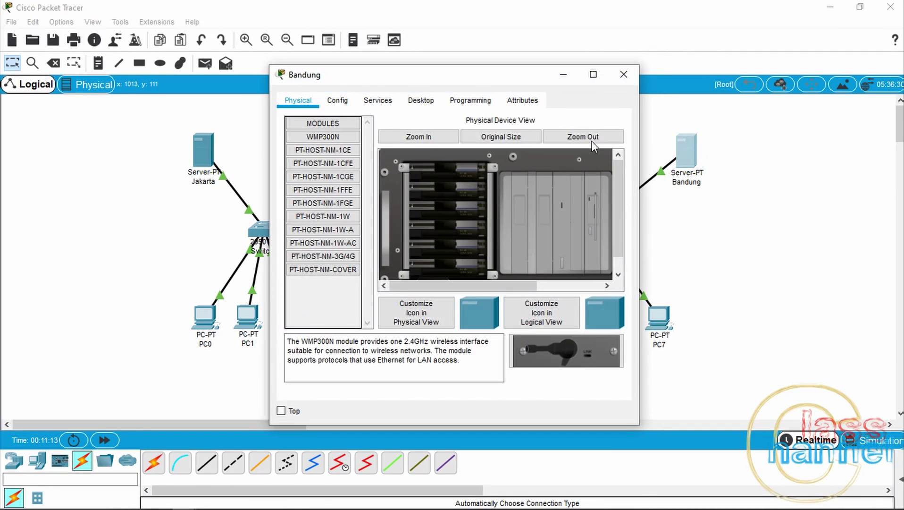
left_click(338, 99)
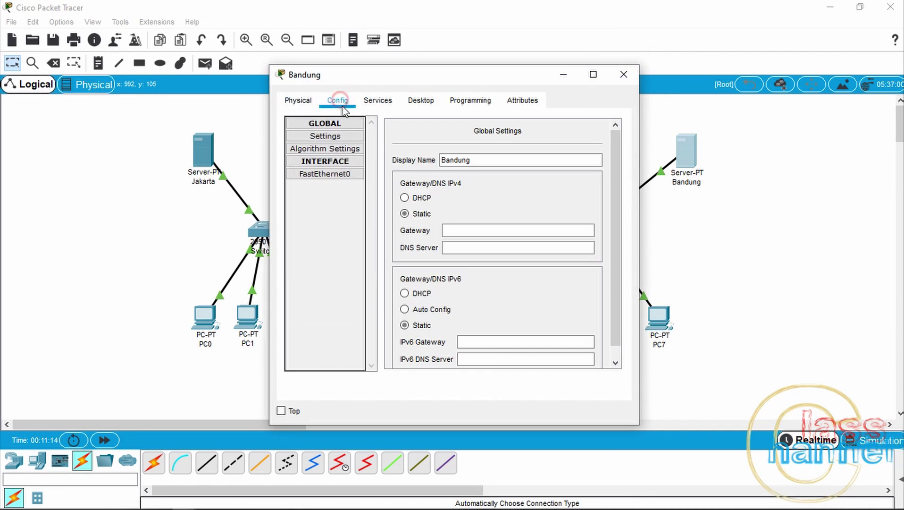
left_click(330, 136)
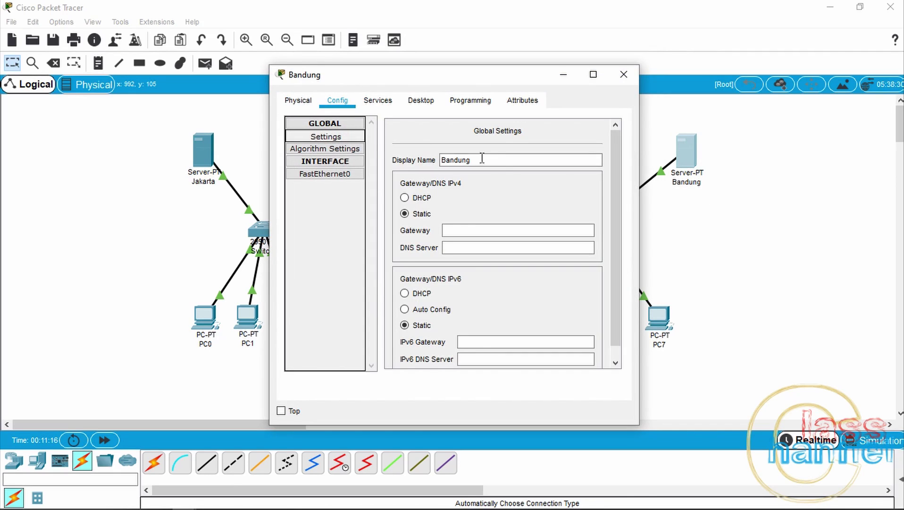
left_click(467, 231)
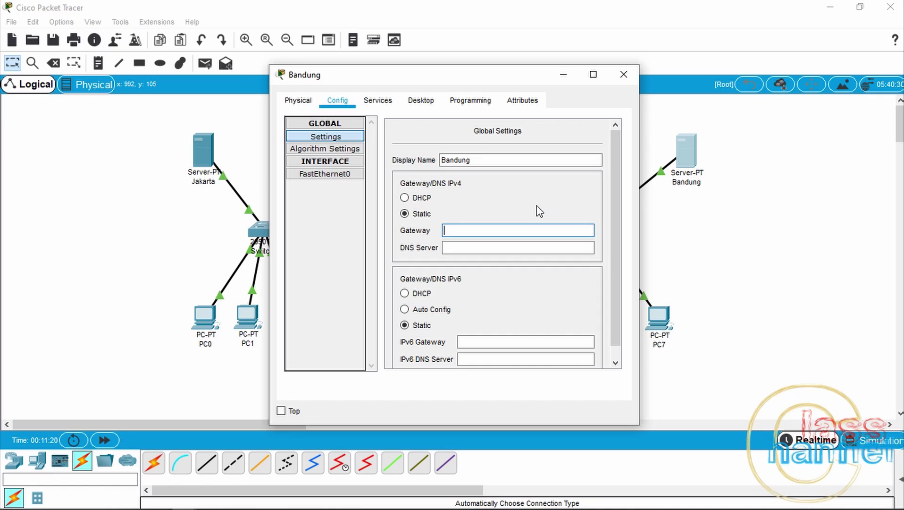
type("192.168.13.10")
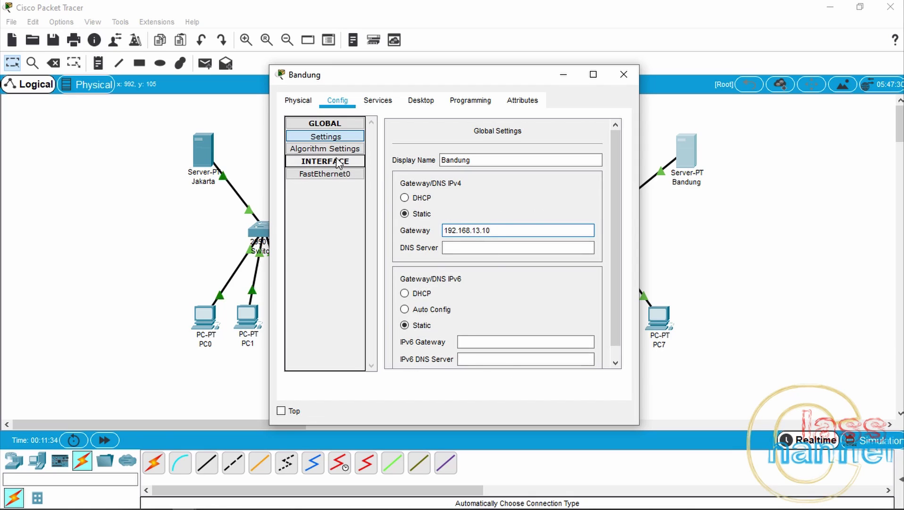
- Assign Bandung's FastEthernet0 interface the static IP address 192.168.13.1 with subnet mask 255.255.255.0
left_click(322, 176)
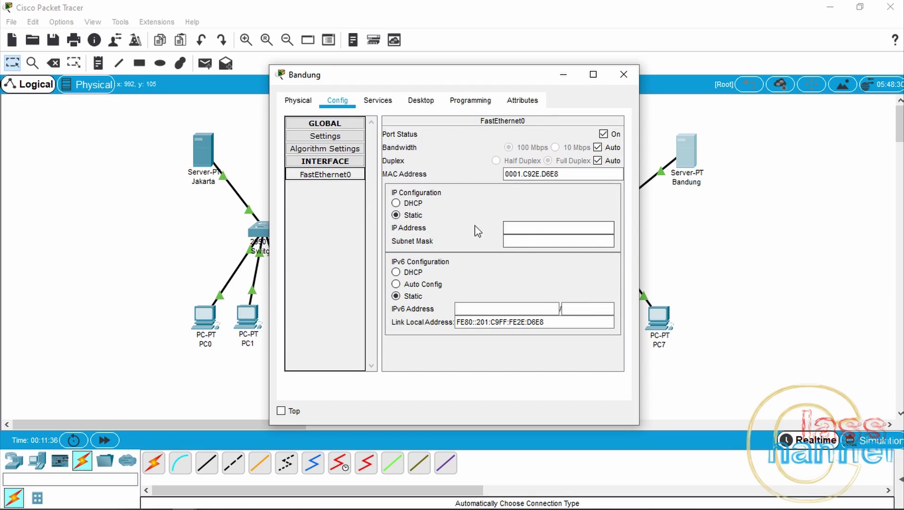
left_click(541, 227)
type("192.1")
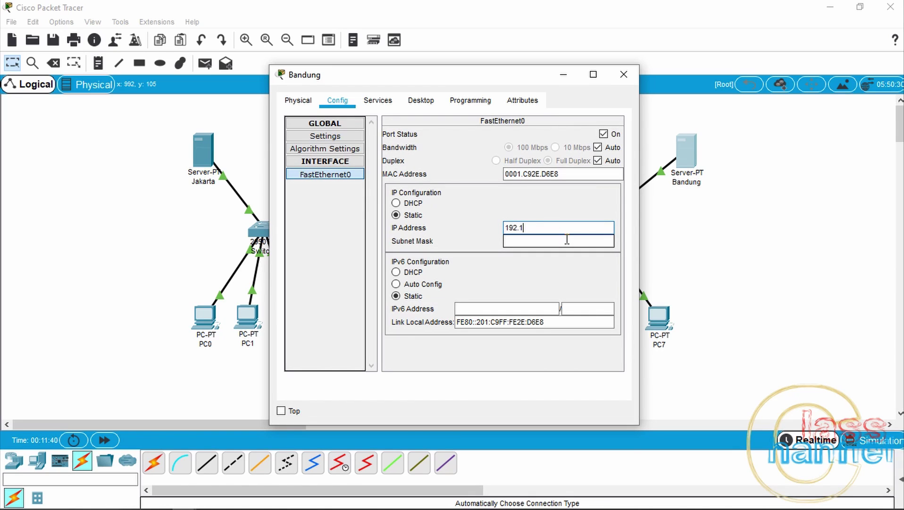
type("68.13.1")
left_click(523, 241)
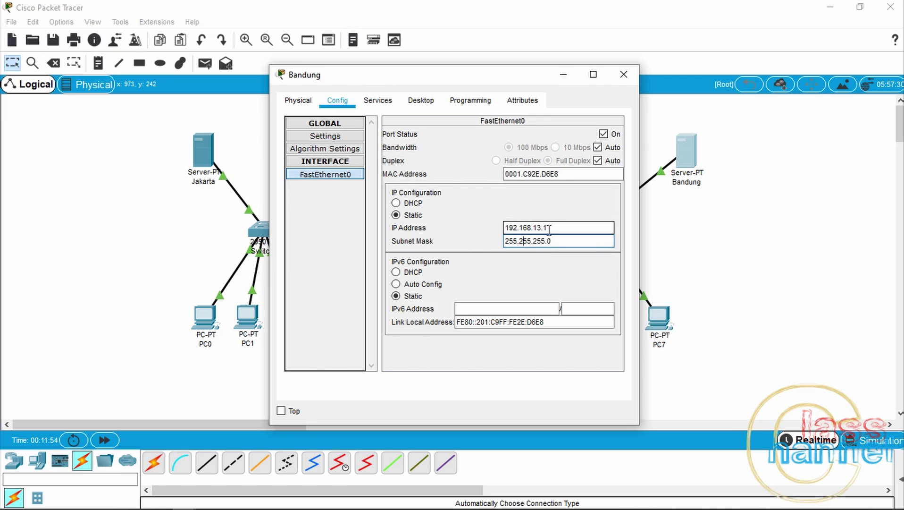
- Turn on Bandung's DHCP service and set serverPool's default gateway to 192.168.13.10
left_click(395, 104)
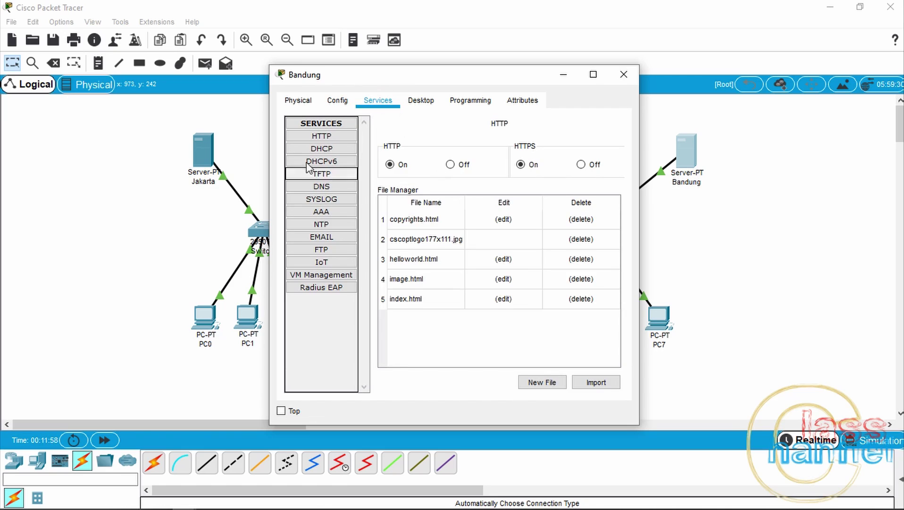
left_click(313, 149)
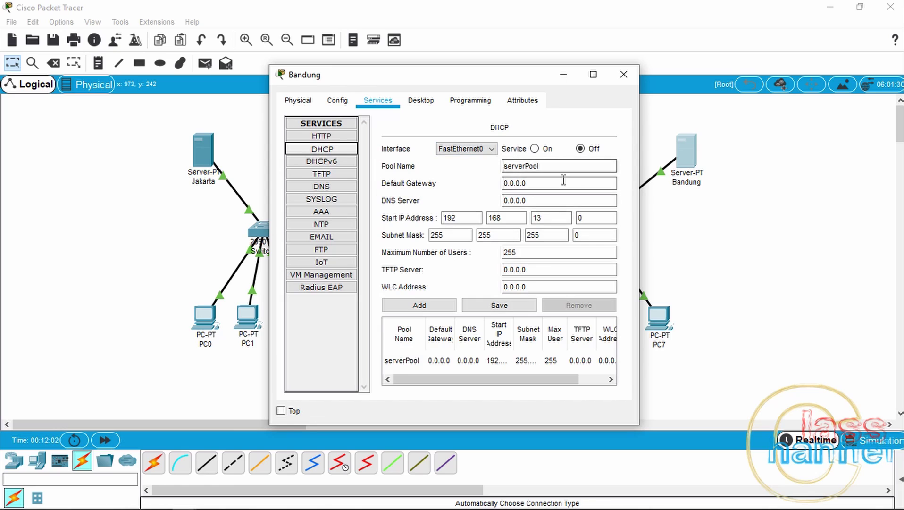
left_click(535, 149)
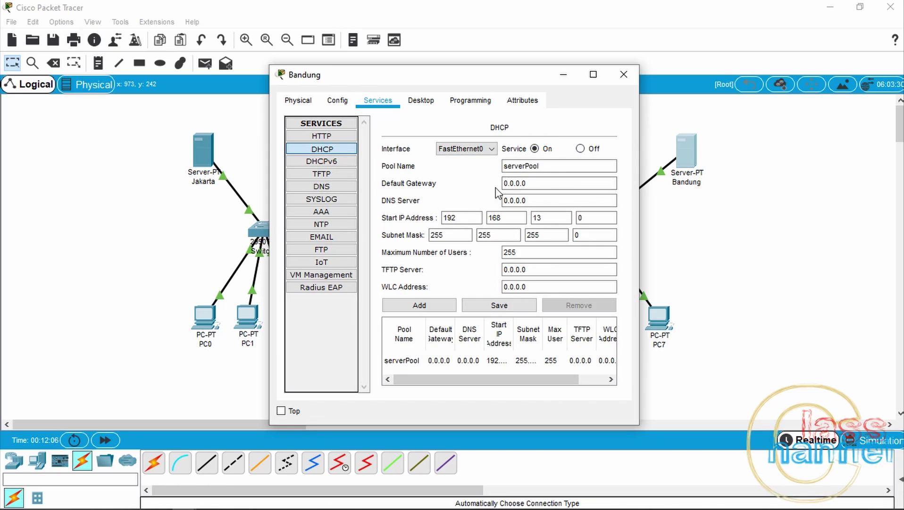
left_click_drag(541, 184, 479, 189)
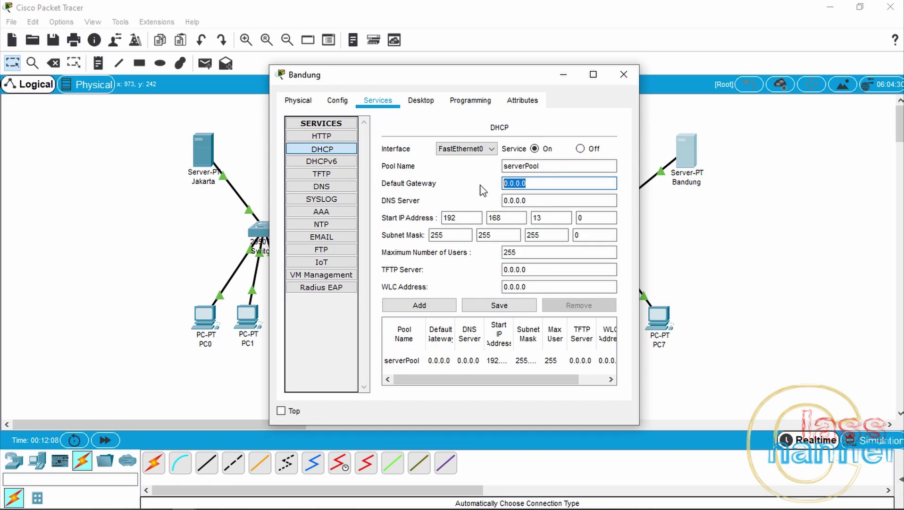
type("192.168.13.10")
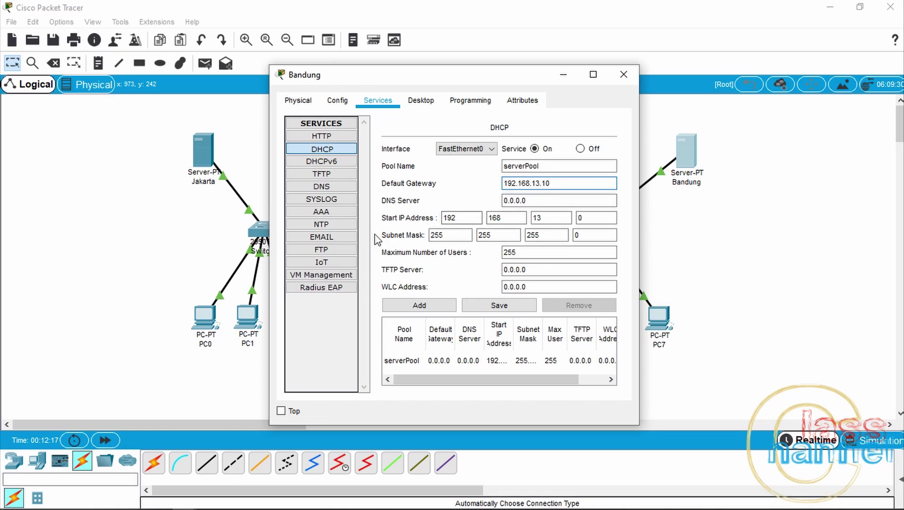
- Set Bandung's DHCP pool to start at 192.168.13.11 with a maximum of 5 users, and save the pool
double_click(576, 219)
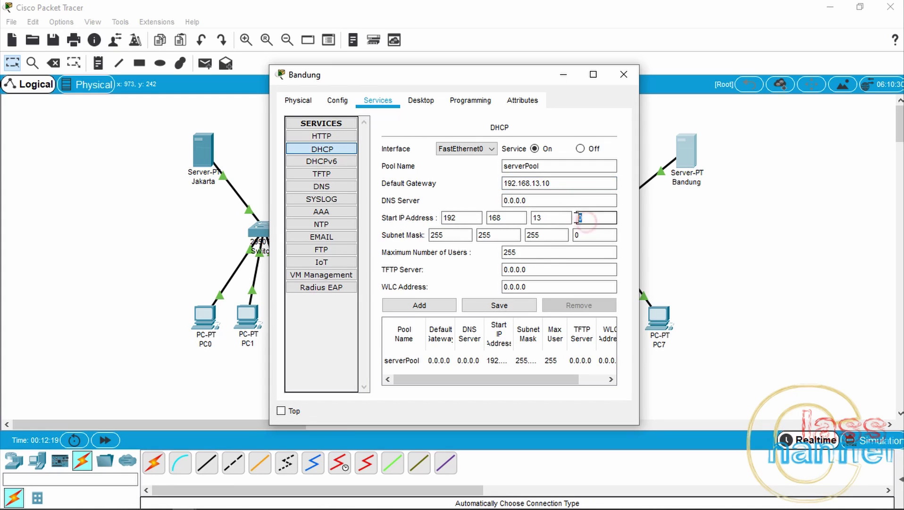
type("11")
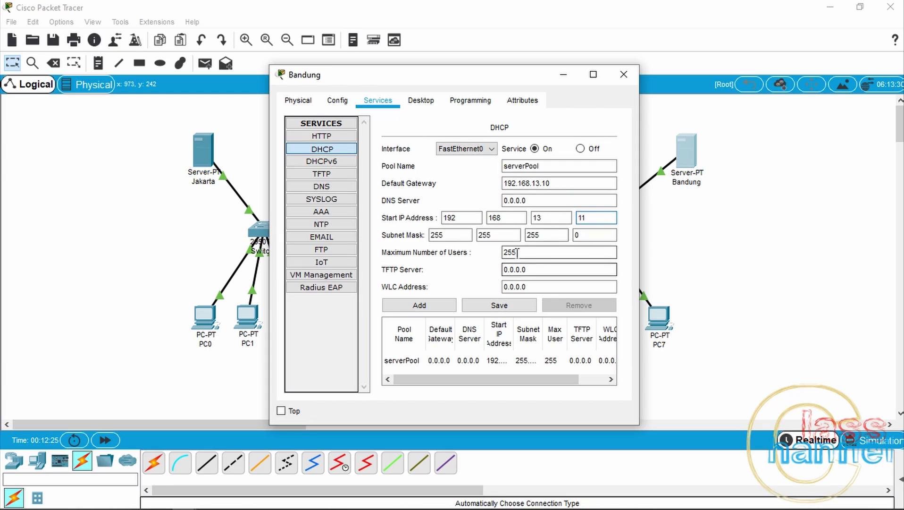
left_click_drag(517, 253, 503, 253)
type("5")
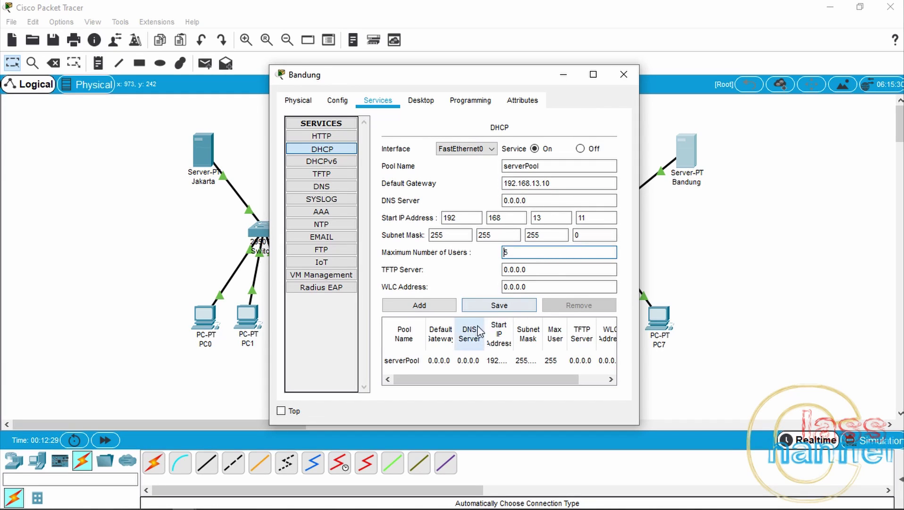
left_click(511, 307)
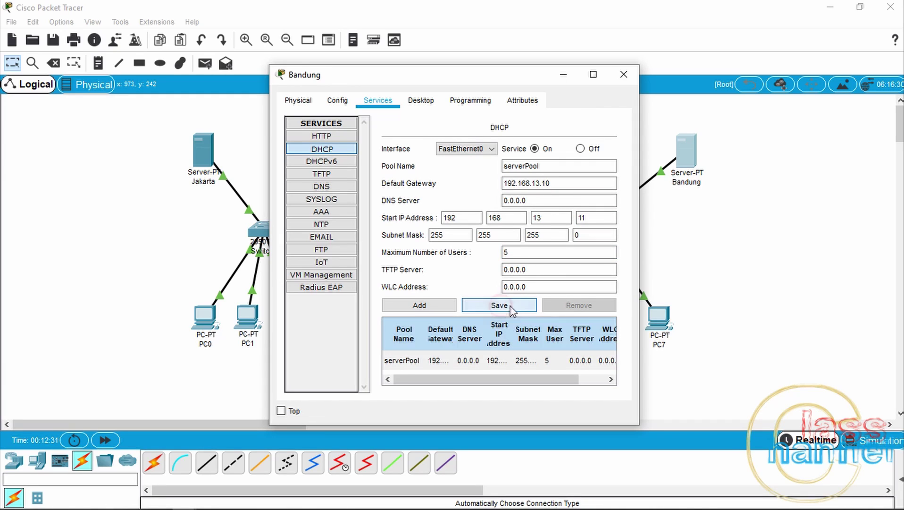
- Close the Bandung server's settings and start a command-line session on Router0, answering no to the initial configuration dialog
left_click(623, 75)
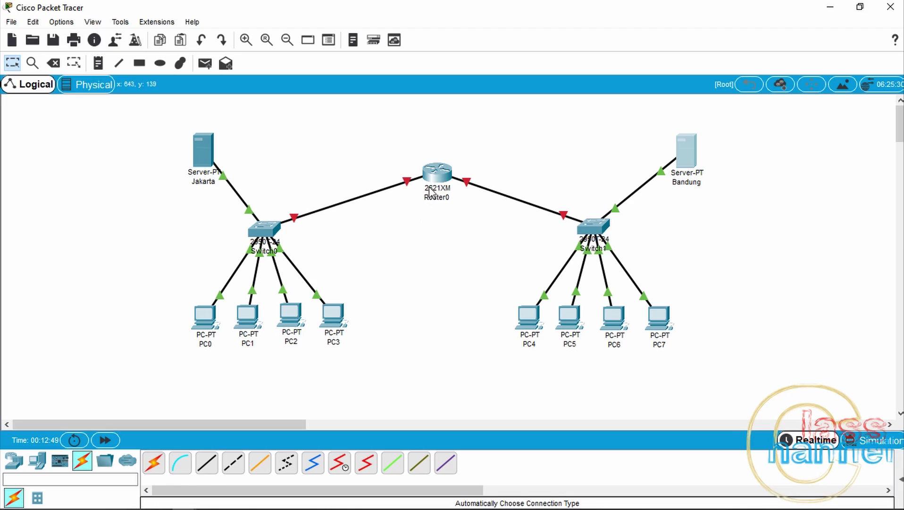
mouse_move(434, 187)
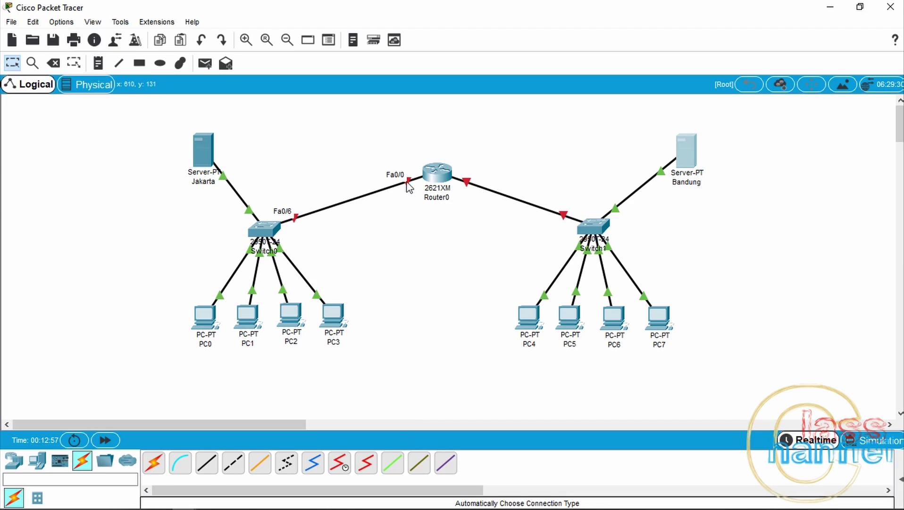
mouse_move(465, 180)
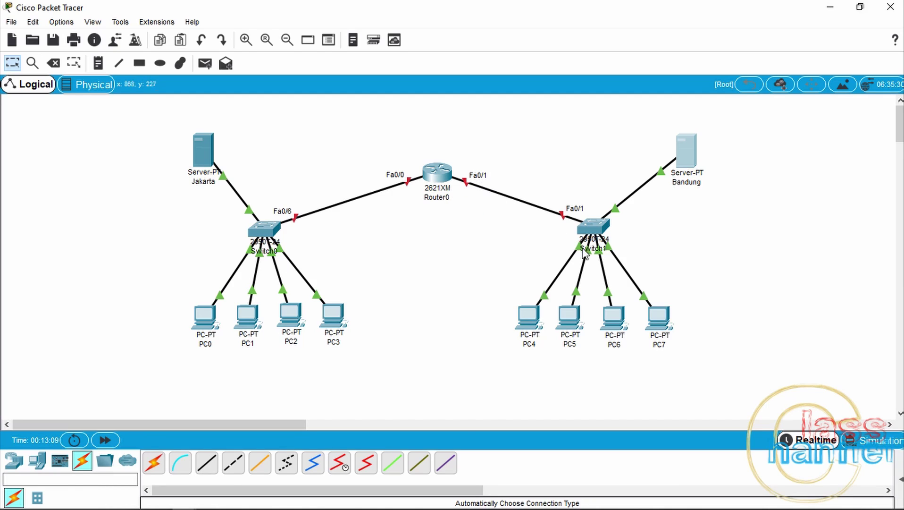
left_click(437, 174)
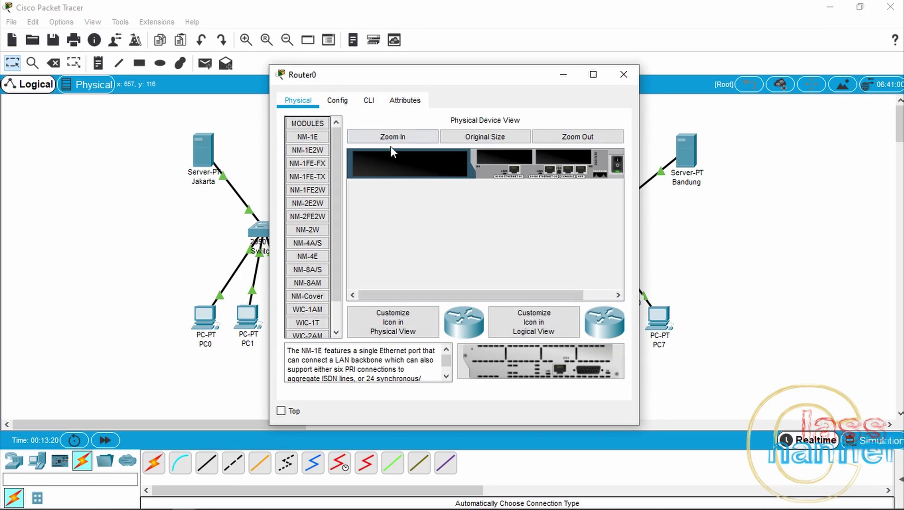
left_click_drag(423, 81, 527, 82)
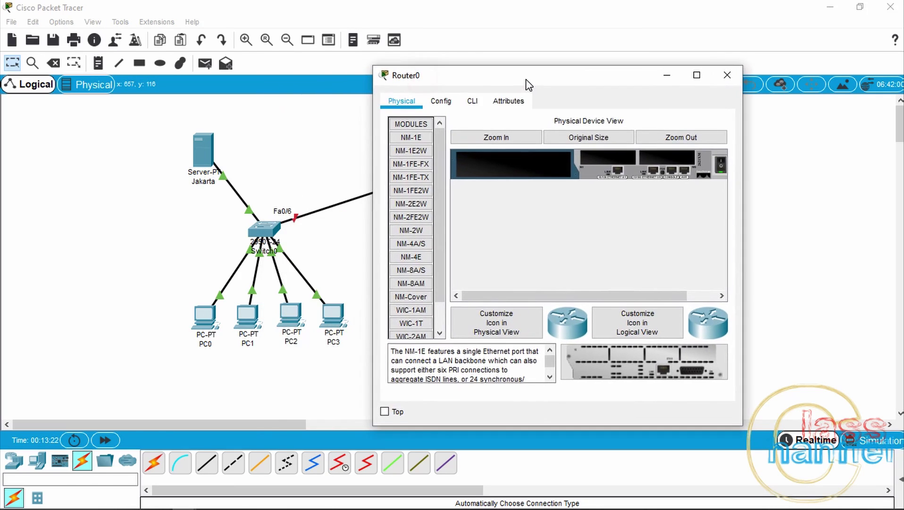
left_click(473, 105)
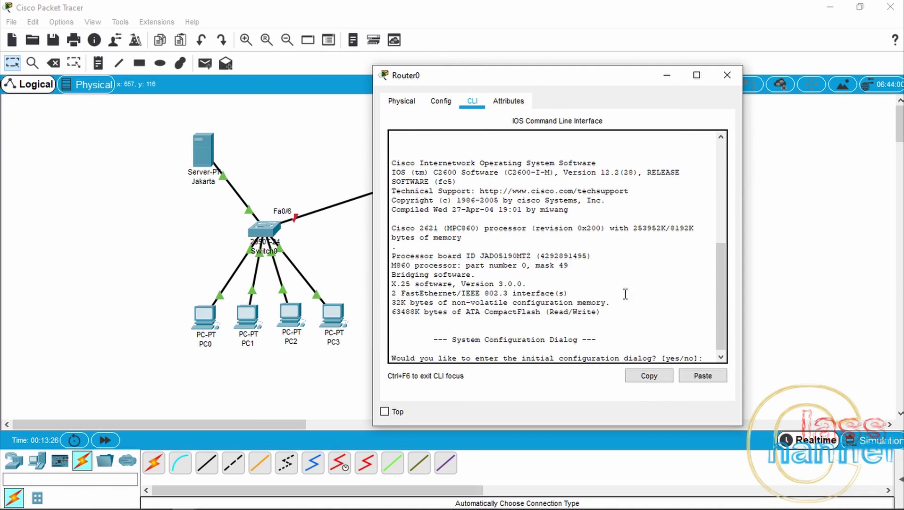
scroll(636, 297, "down", 1)
left_click(703, 353)
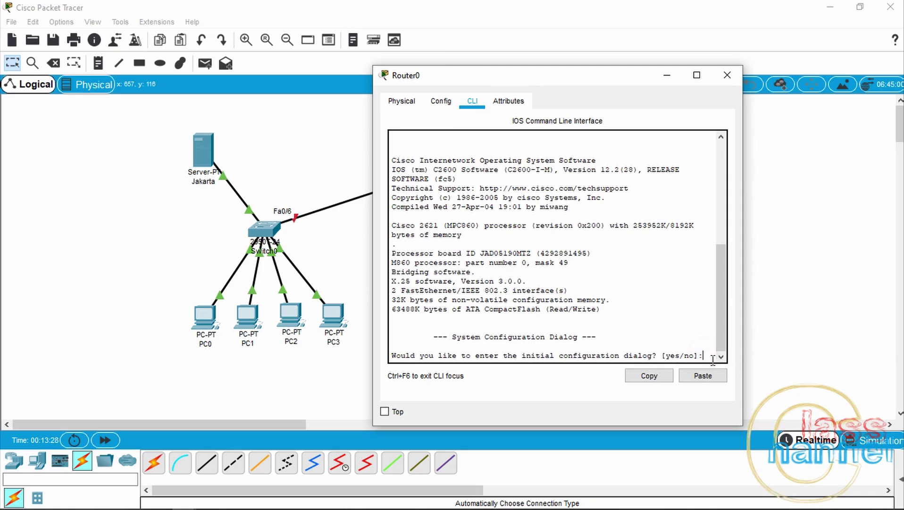
type("no")
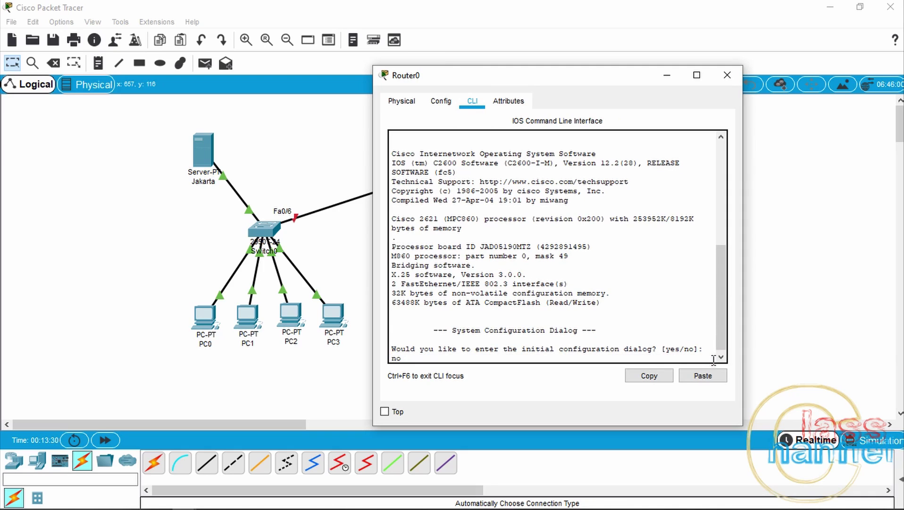
key("Return")
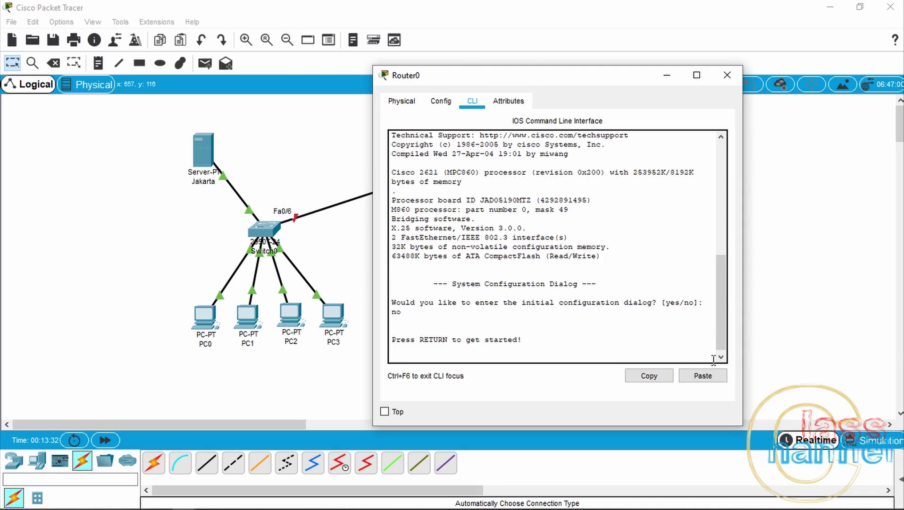
key("Return")
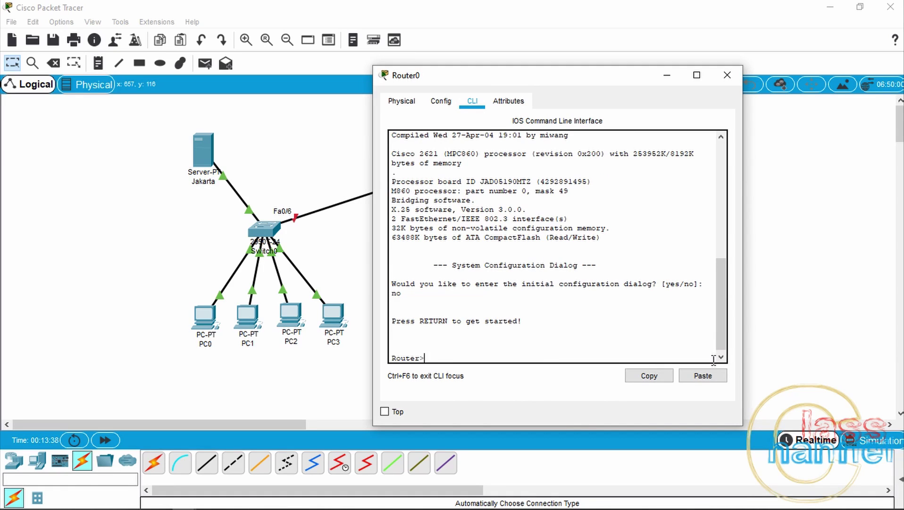
- Enter privileged mode and global configuration mode on Router0 with en and conf t
type("en")
key("Return")
type("conf ")
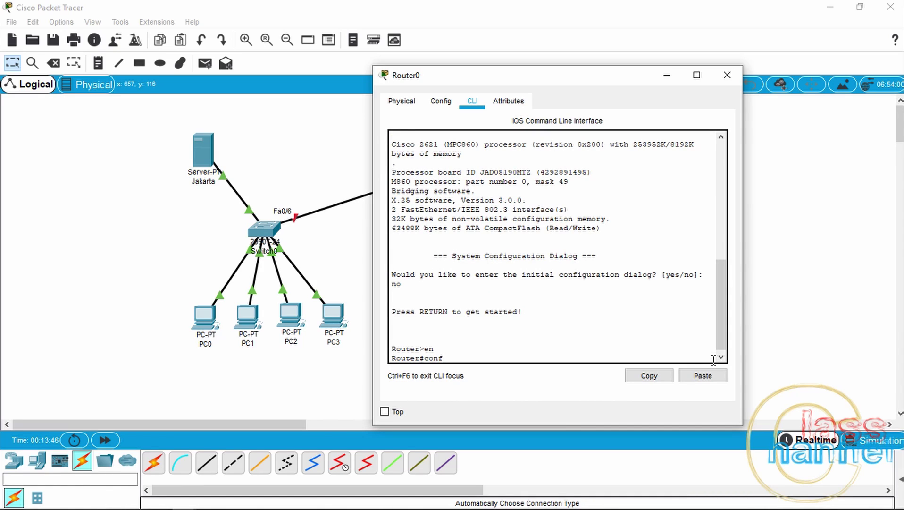
type("t")
key("Return")
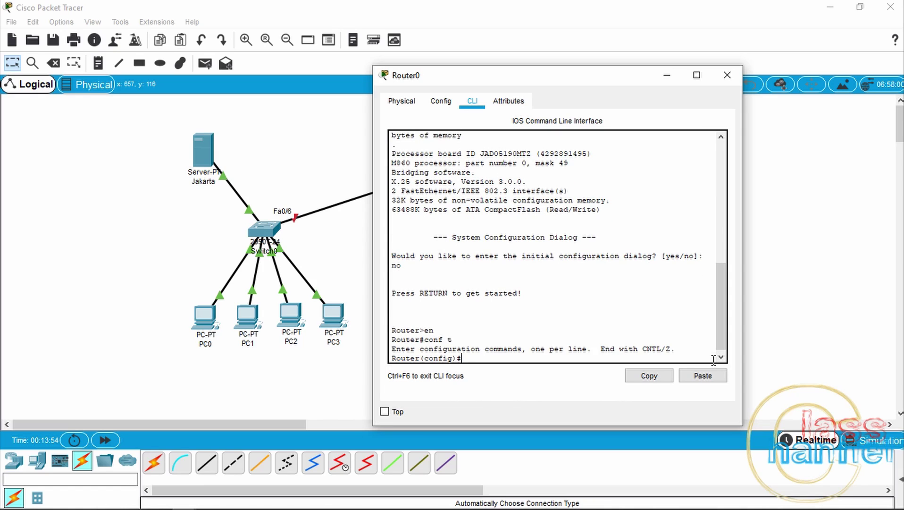
- Assign Router0's interface fa0/0 the IP address 192.168.12.10 with subnet mask 255.255.255.0
type("int fa0")
key("BackSpace")
key("BackSpace")
type("/0")
key("Return")
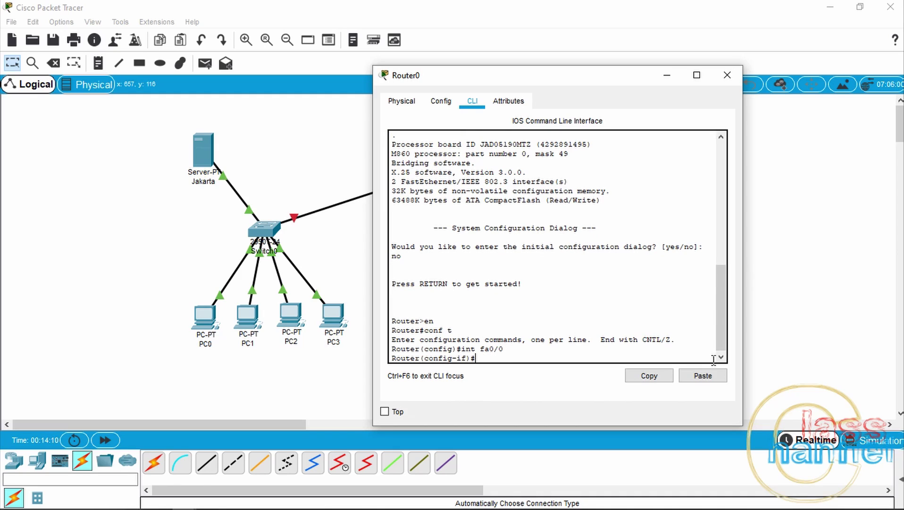
type("a")
type("ip add")
type("192.1")
type("68.")
type("12.")
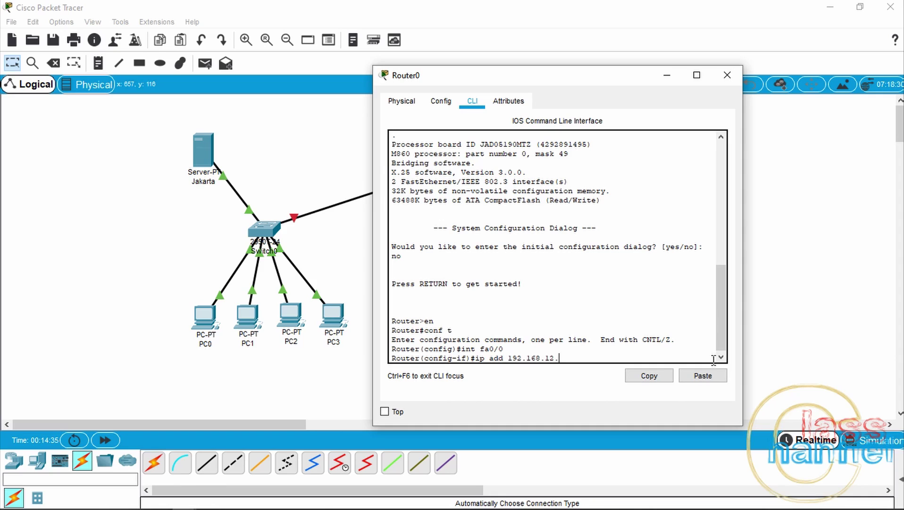
type("10 255.255.255.0")
key("Return")
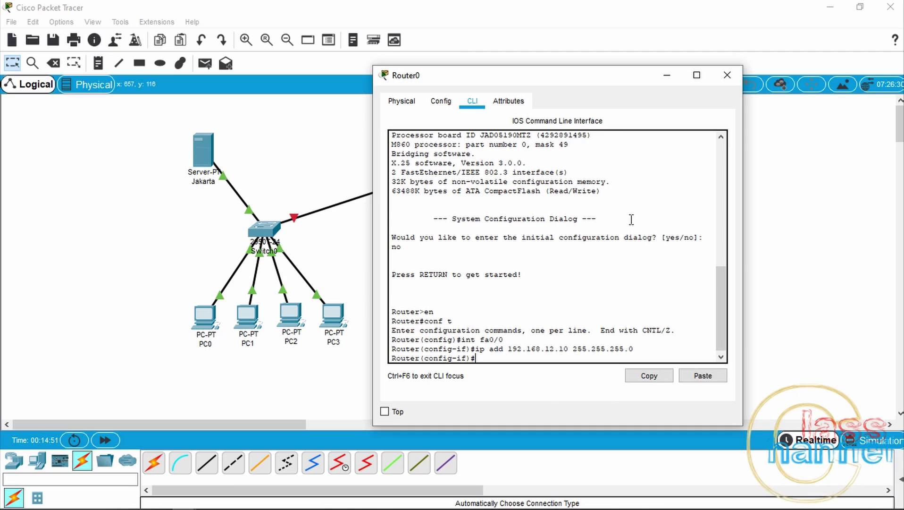
- Enable interface fa0/0 with no sh and return to global configuration mode
left_click_drag(451, 86, 531, 75)
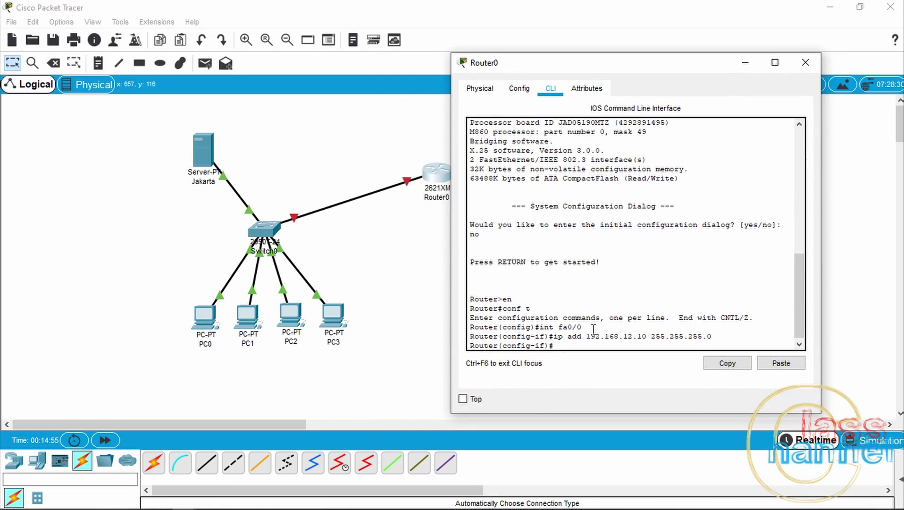
type("no sh")
key("Return")
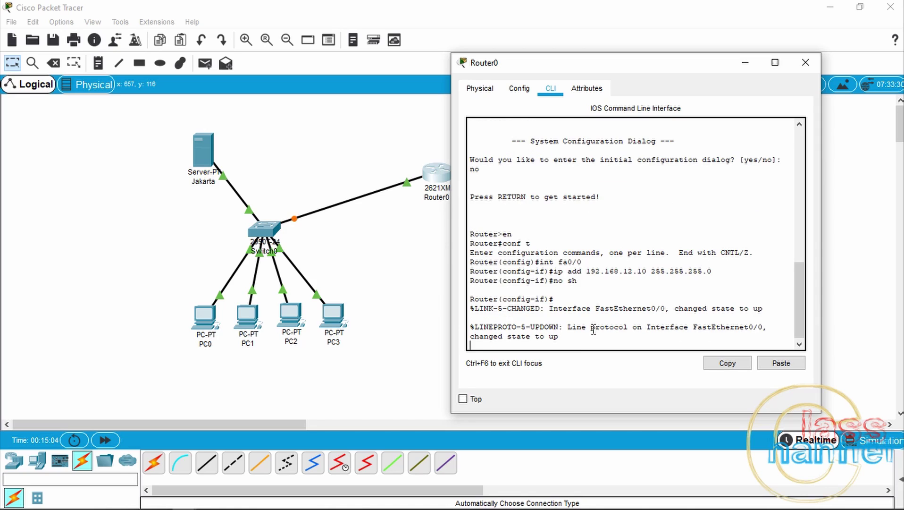
key("Return")
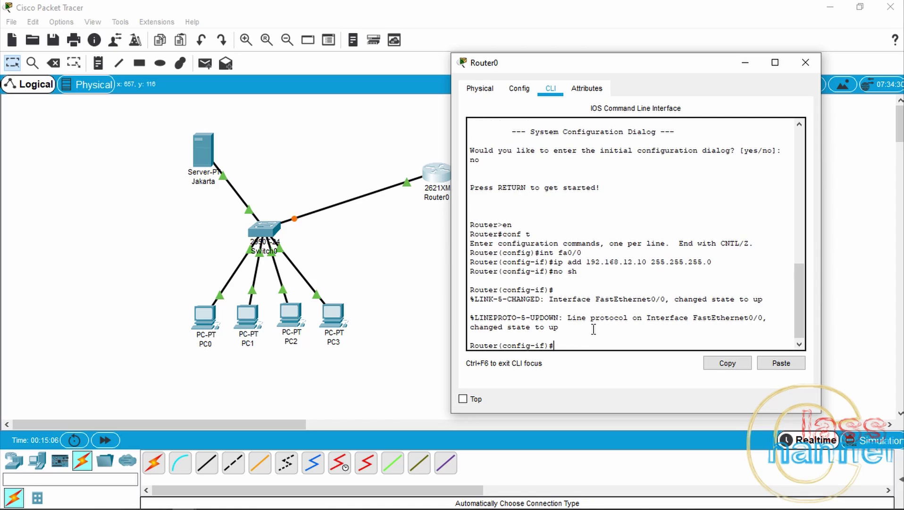
type("ex")
key("Return")
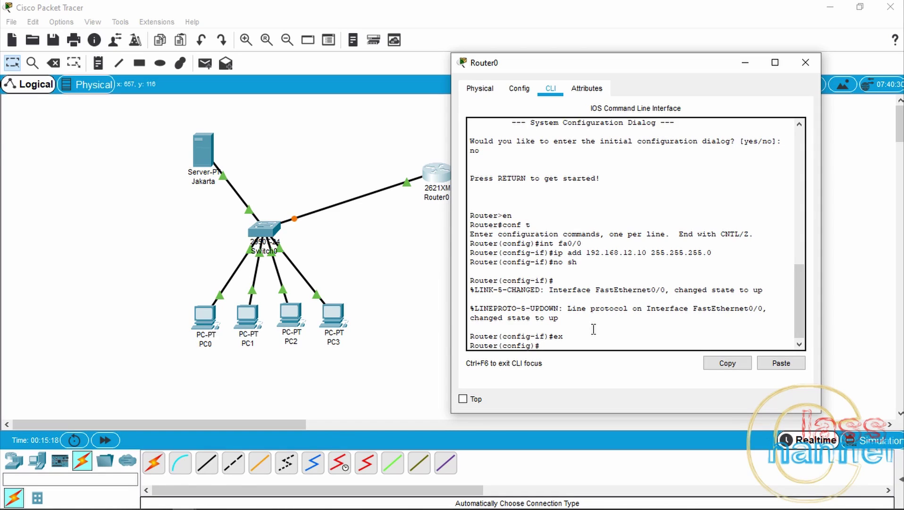
- Assign Router0's interface fa0/1 the IP address 192.168.13.10 with subnet mask 255.255.255.0
type("int fa0/1")
key("Return")
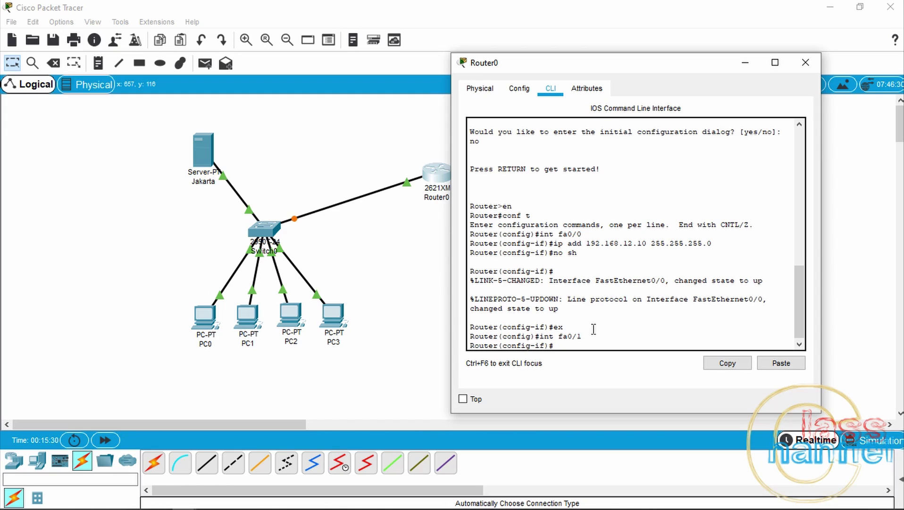
type("ip add 192.168.13.10 255.255.255.0")
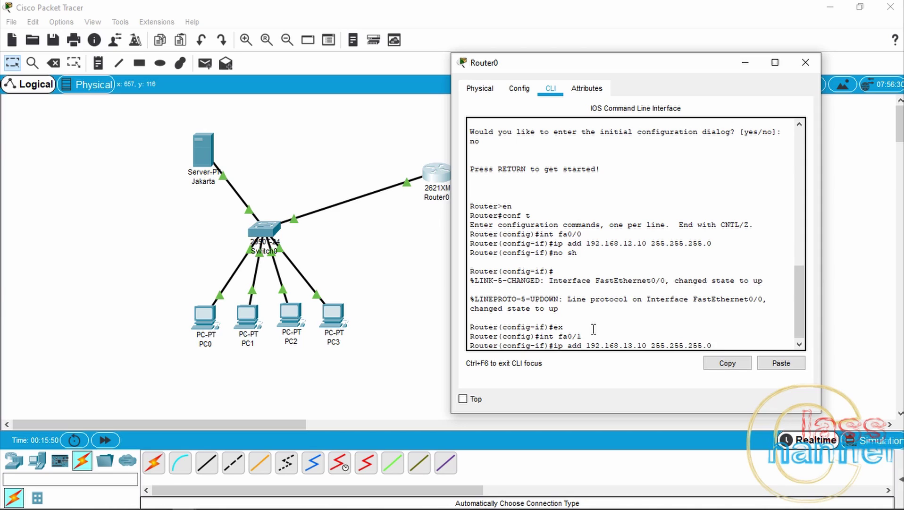
key("Return")
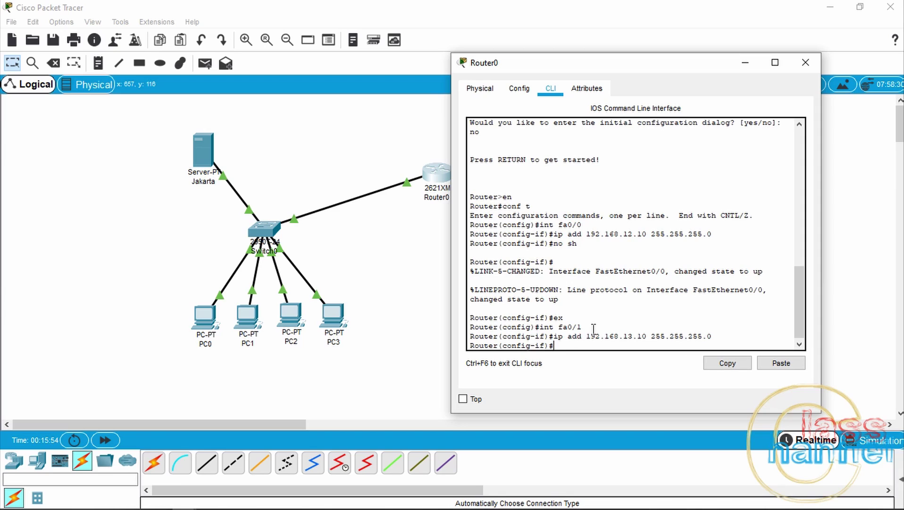
- Enable interface fa0/1 with no sh and exit its interface configuration
type("no sh")
key("Return")
key("Return")
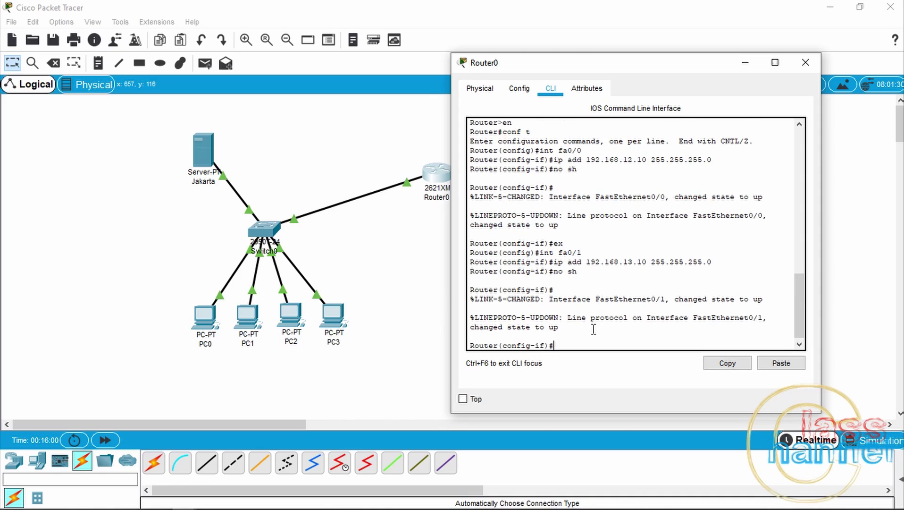
type("ex")
key("Return")
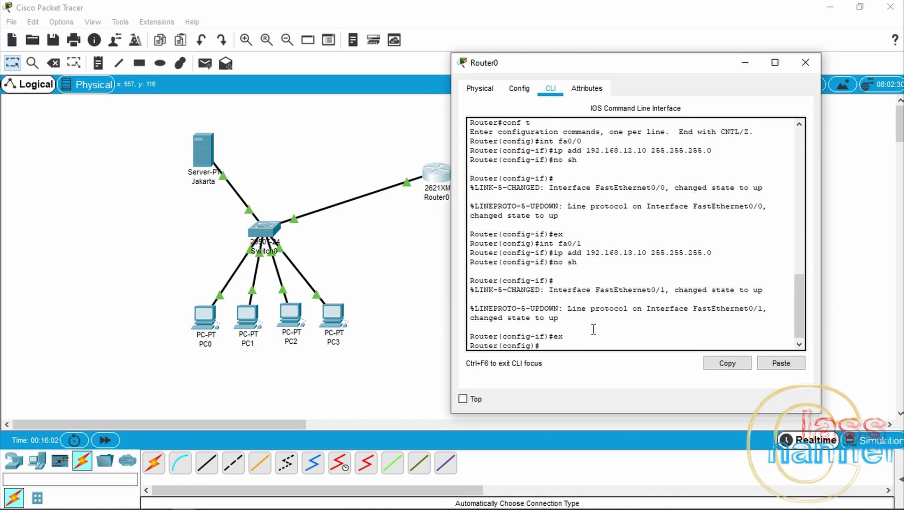
- Leave global configuration mode, save Router0's configuration with write, and close the router window
type("ex")
key("Return")
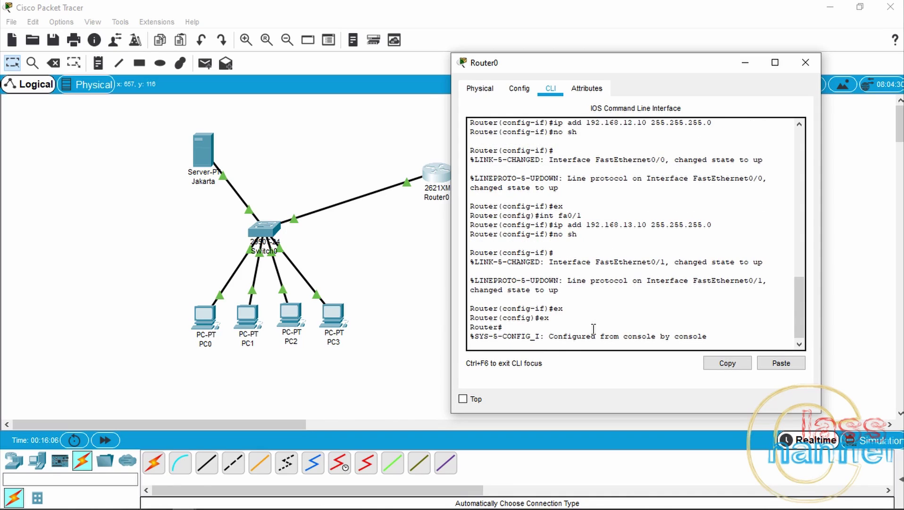
type("write")
key("Return")
type("ok")
key("Return")
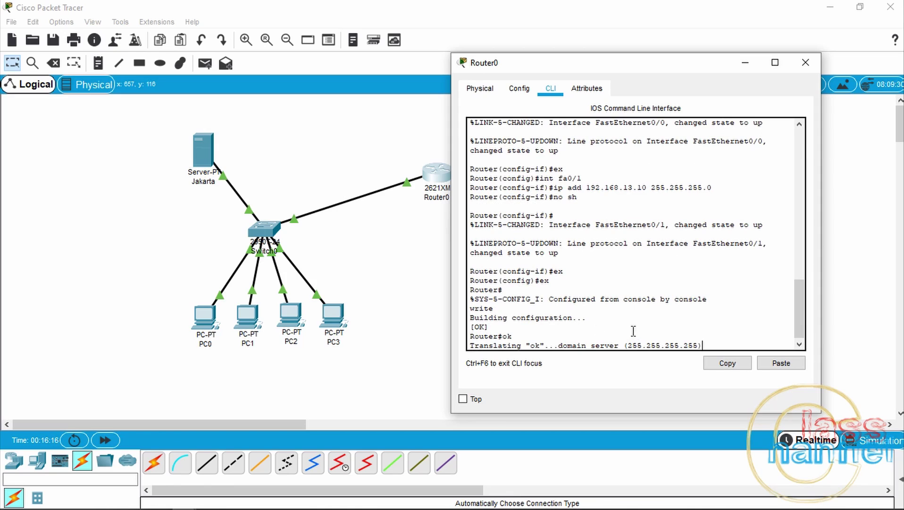
left_click(812, 60)
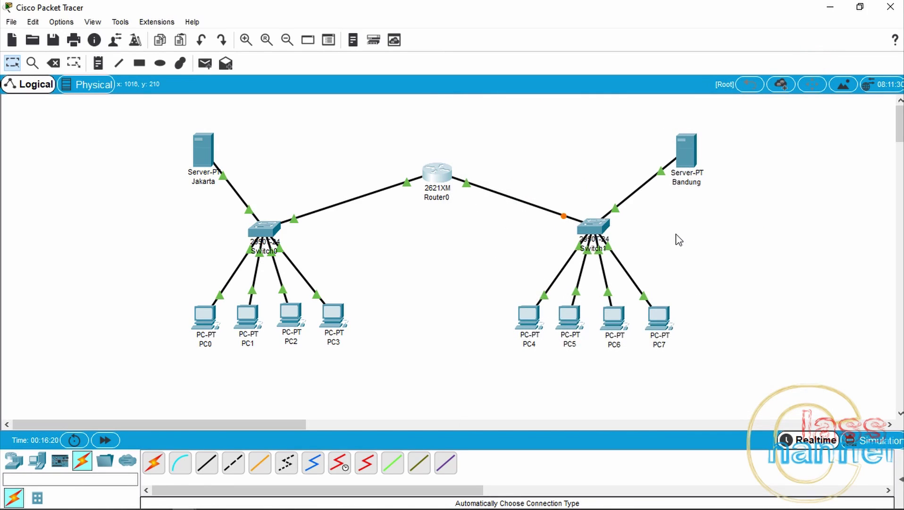
- Switch PC0's IPv4 configuration to DHCP and close its window
left_click(205, 330)
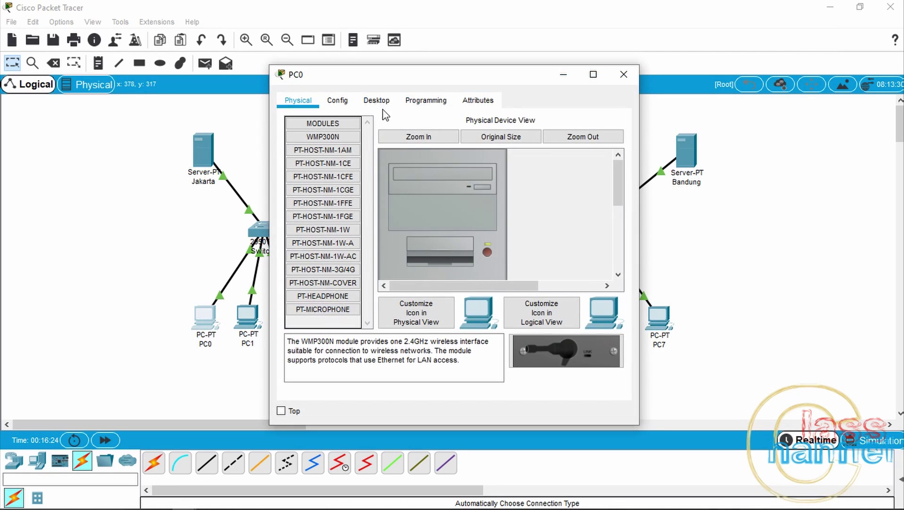
left_click(387, 101)
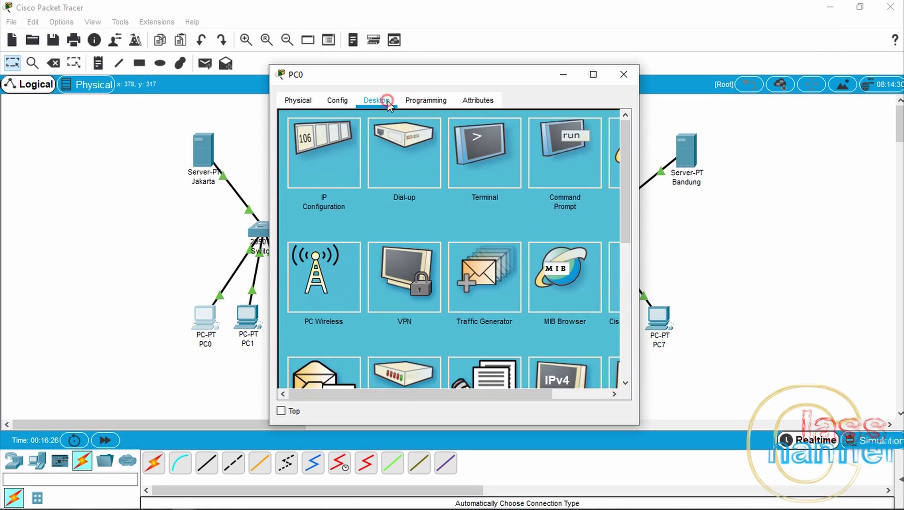
left_click(323, 178)
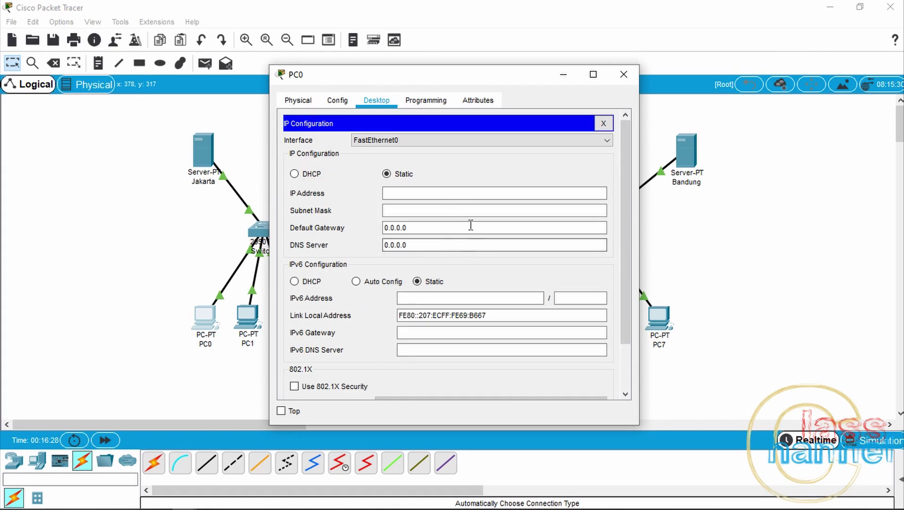
left_click(294, 174)
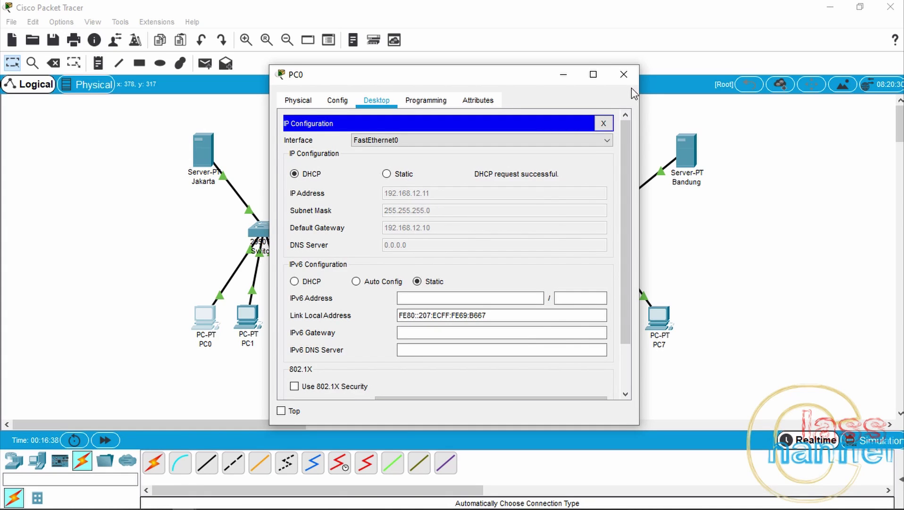
left_click(623, 74)
- Switch PC1's IPv4 configuration to DHCP and close its window
left_click(247, 314)
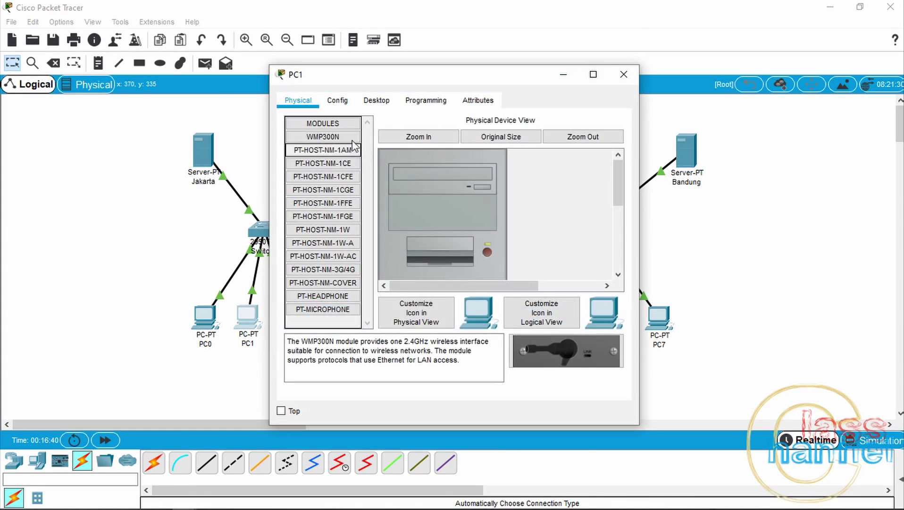
left_click(337, 100)
left_click(378, 96)
left_click(316, 158)
left_click(311, 176)
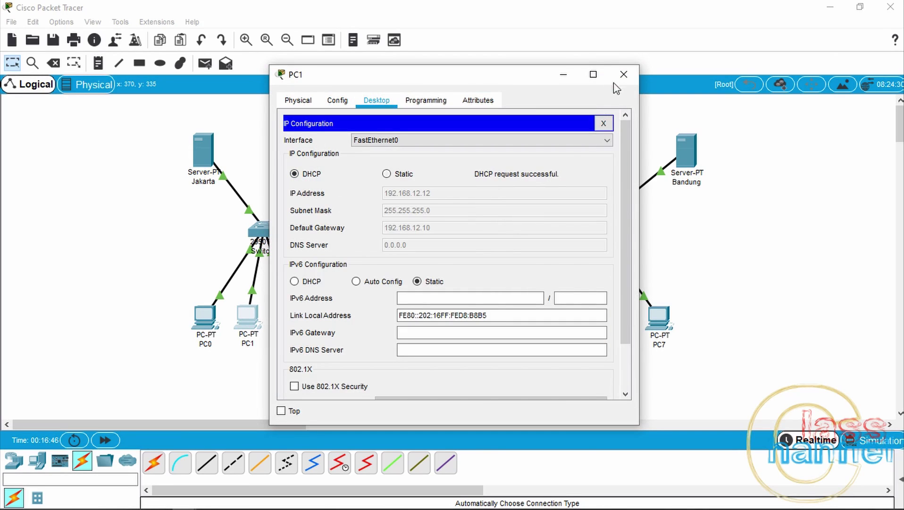
left_click(623, 74)
- Switch PC2's IPv4 configuration to DHCP and close its window
left_click(291, 321)
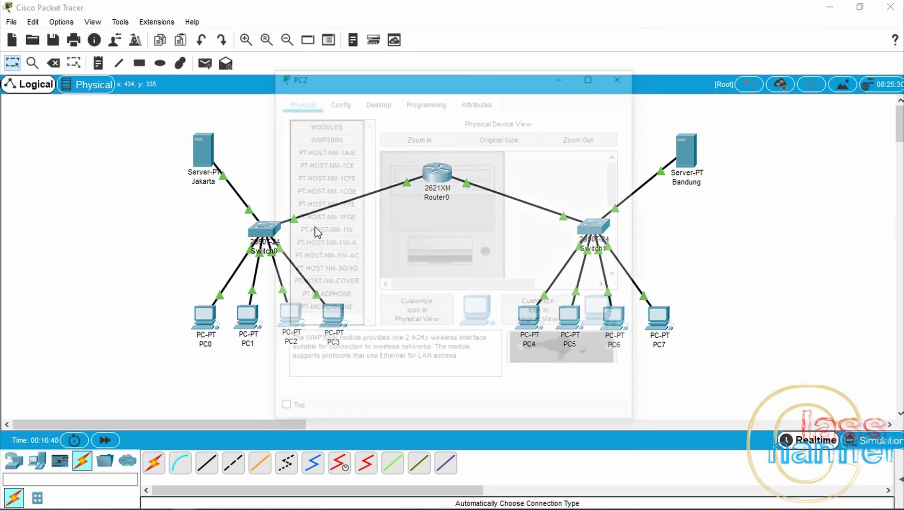
left_click(376, 99)
left_click(311, 151)
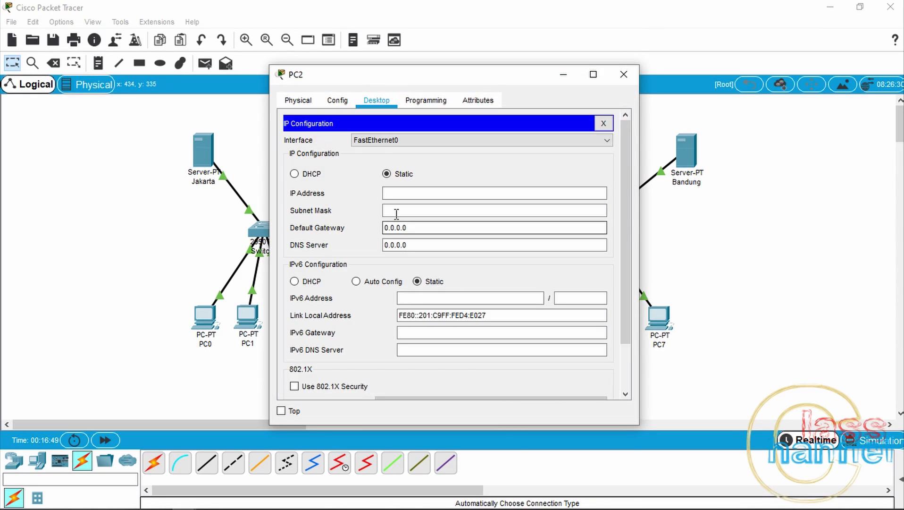
left_click(313, 174)
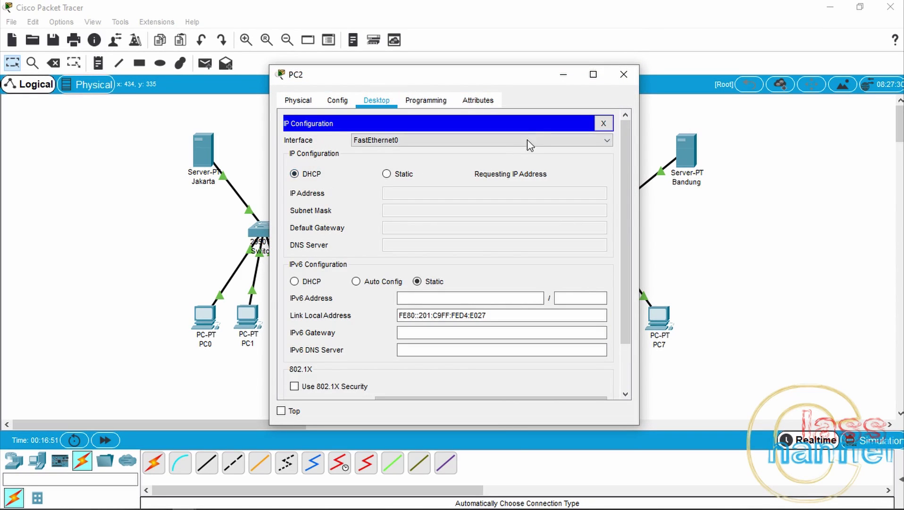
left_click(624, 82)
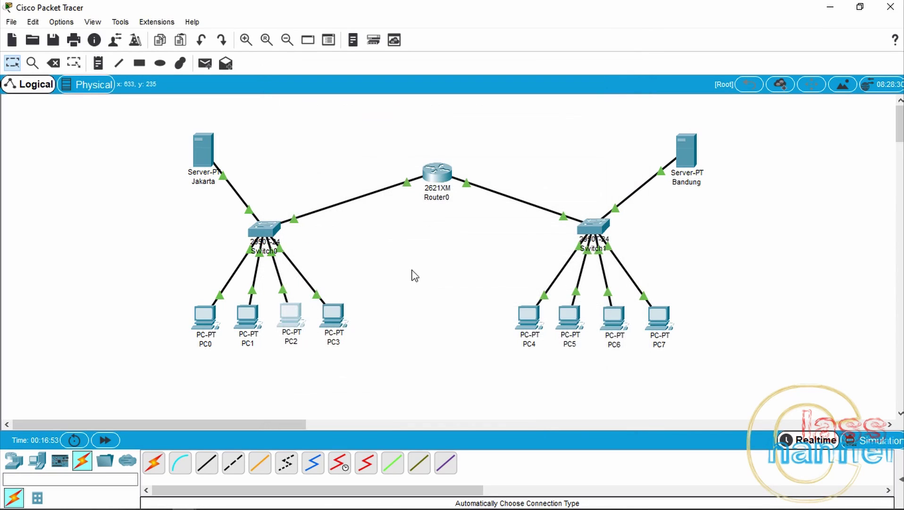
- Switch PC3's IPv4 configuration to DHCP and close its window
left_click(342, 315)
left_click(379, 101)
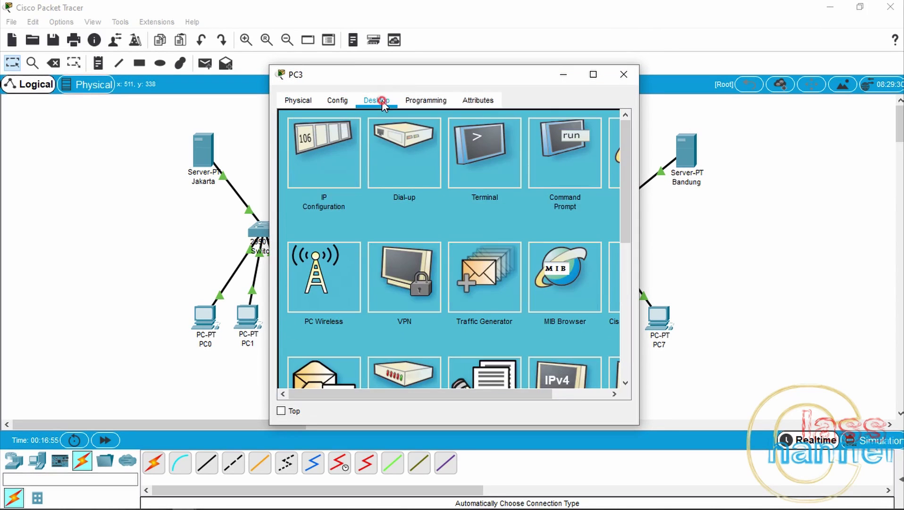
left_click(323, 161)
left_click(294, 174)
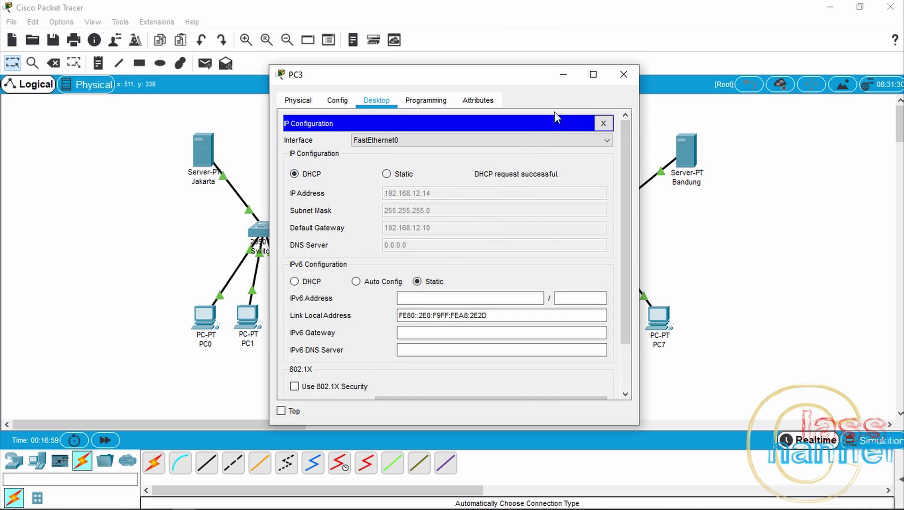
left_click(623, 74)
- Switch PC4's IPv4 configuration to DHCP and close its window
left_click(528, 315)
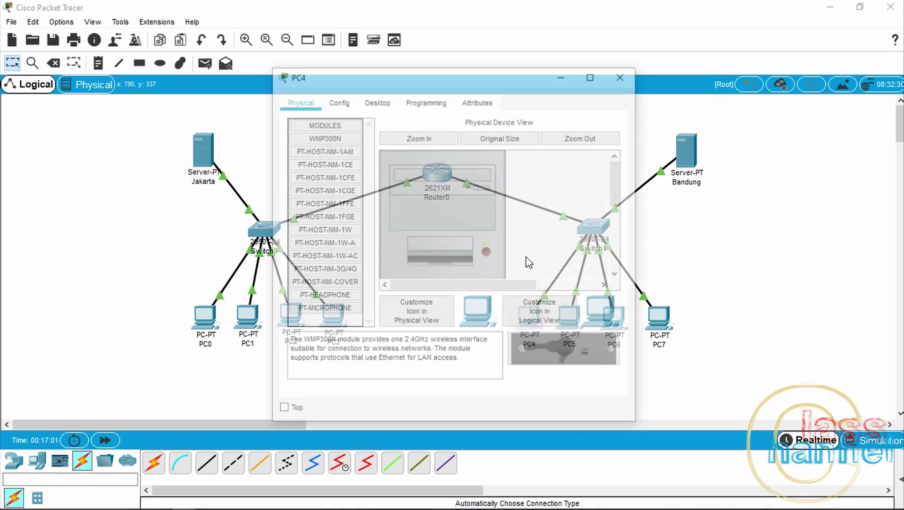
left_click(384, 105)
left_click(340, 156)
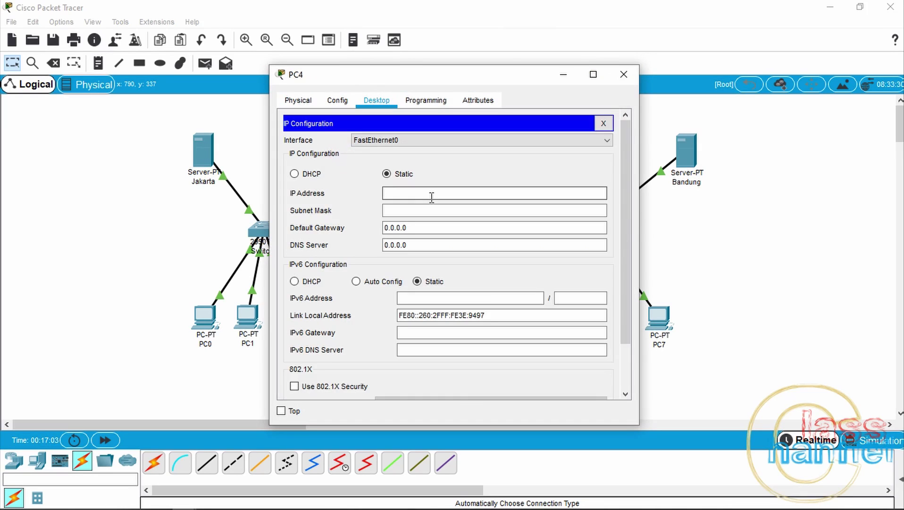
left_click(313, 179)
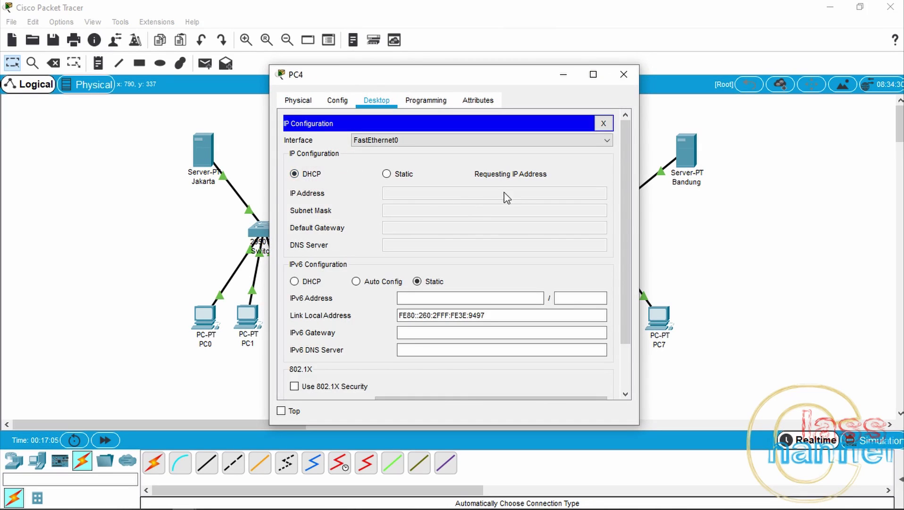
left_click(624, 74)
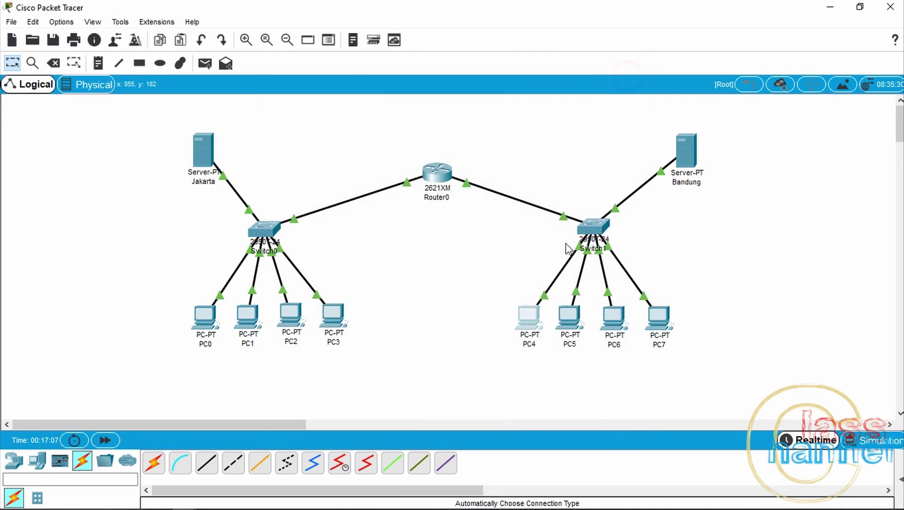
- Switch PC5's IPv4 configuration to DHCP and close its window
left_click(569, 315)
left_click(351, 101)
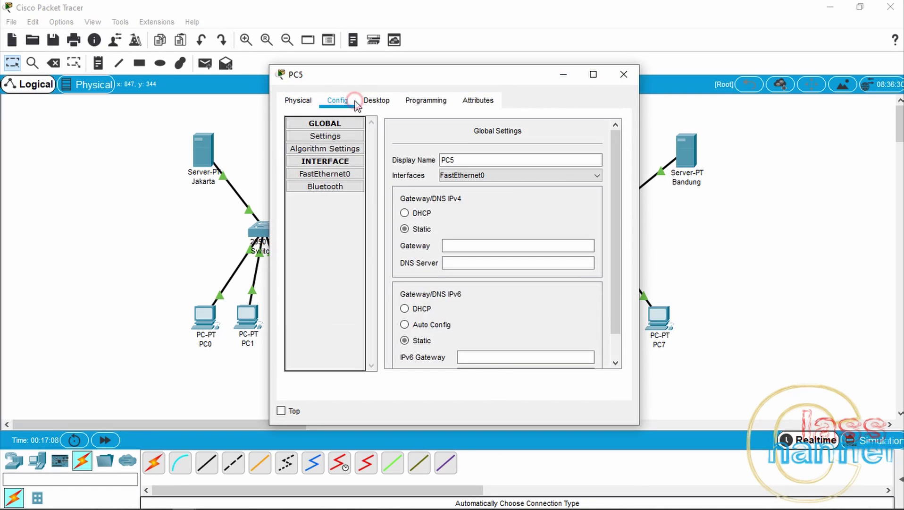
left_click(377, 100)
left_click(317, 144)
left_click(313, 175)
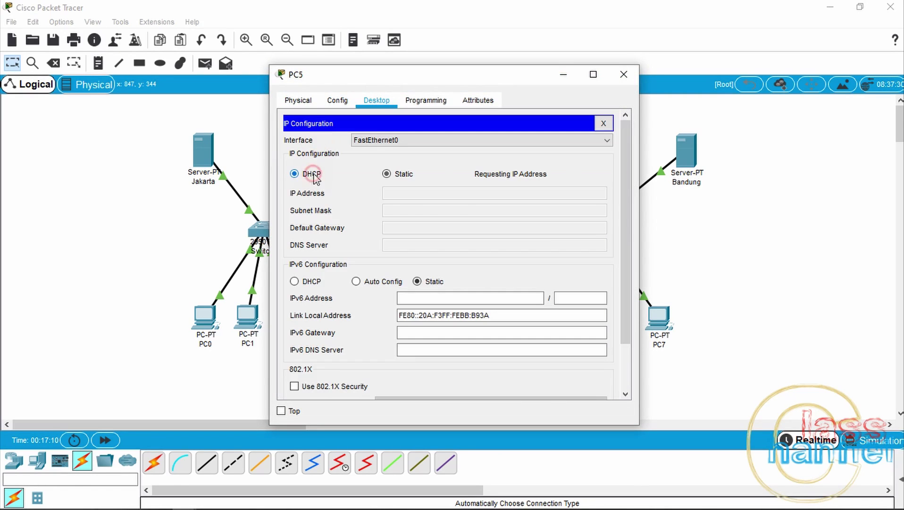
left_click(624, 74)
- Switch PC6's IPv4 configuration to DHCP and close its window
left_click(613, 315)
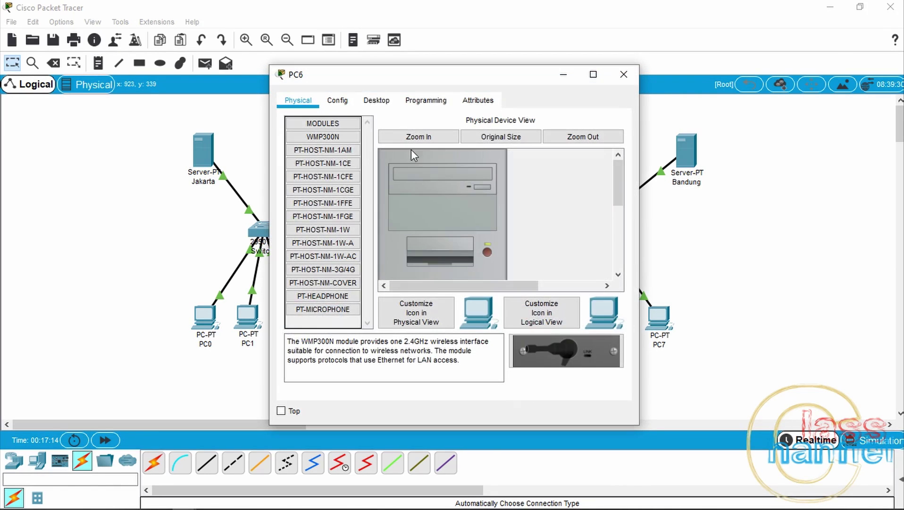
left_click(377, 100)
left_click(338, 134)
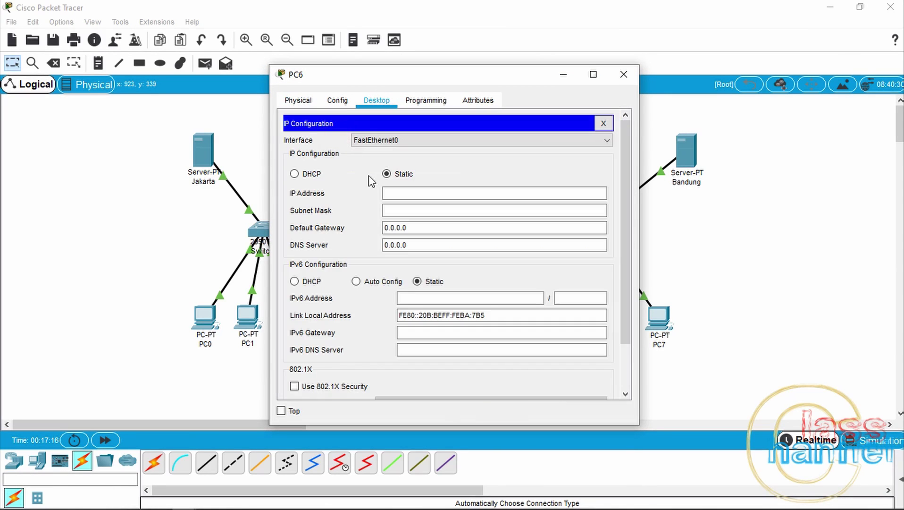
left_click(315, 174)
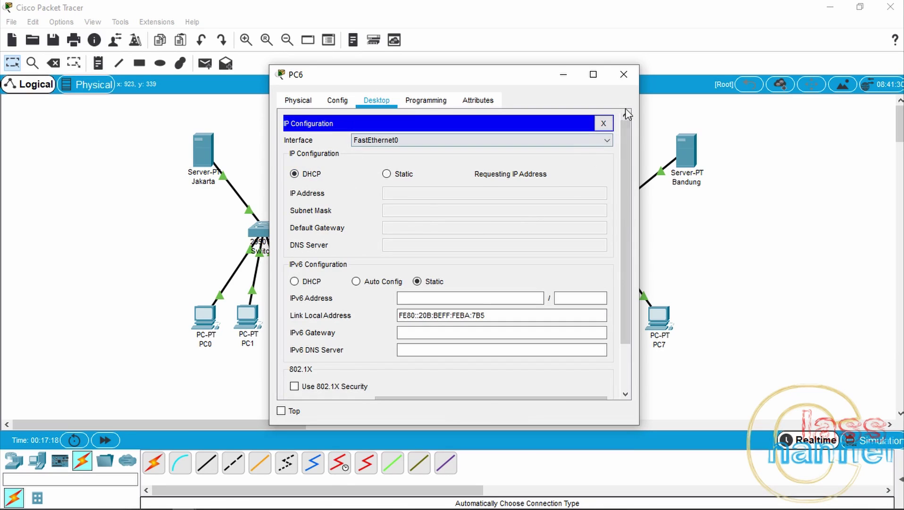
left_click(634, 80)
- Switch PC7's IPv4 configuration to DHCP and close its window
left_click(658, 316)
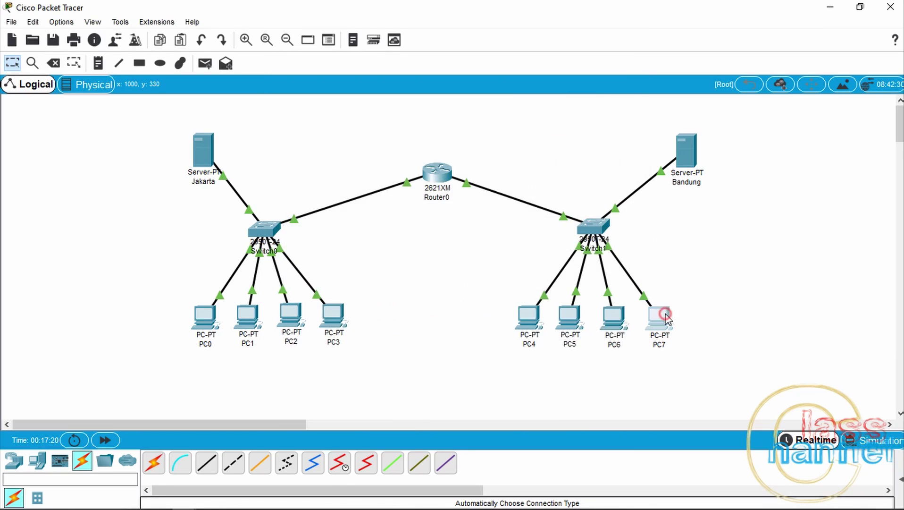
left_click(374, 99)
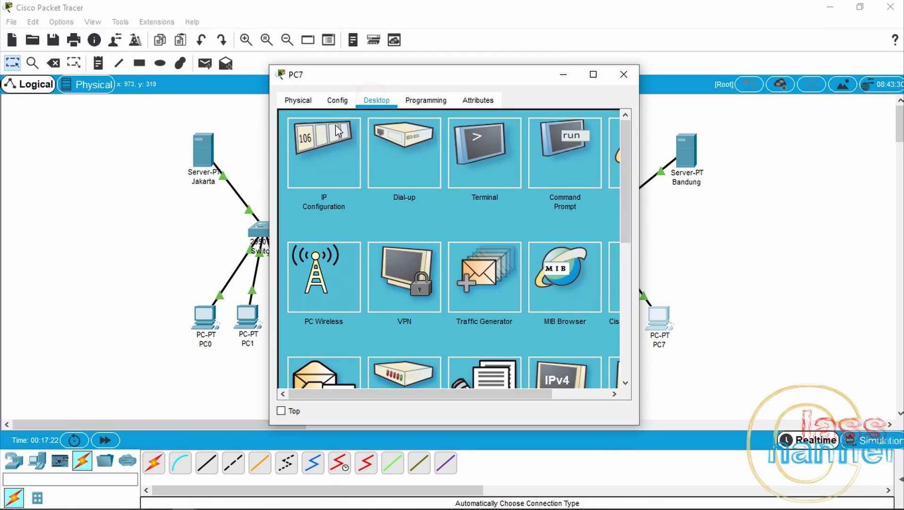
left_click(327, 138)
left_click(317, 173)
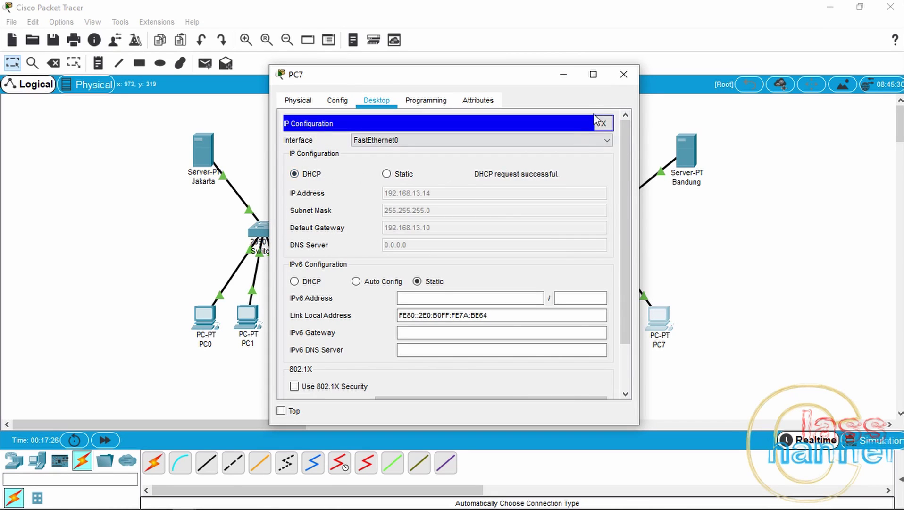
left_click(623, 74)
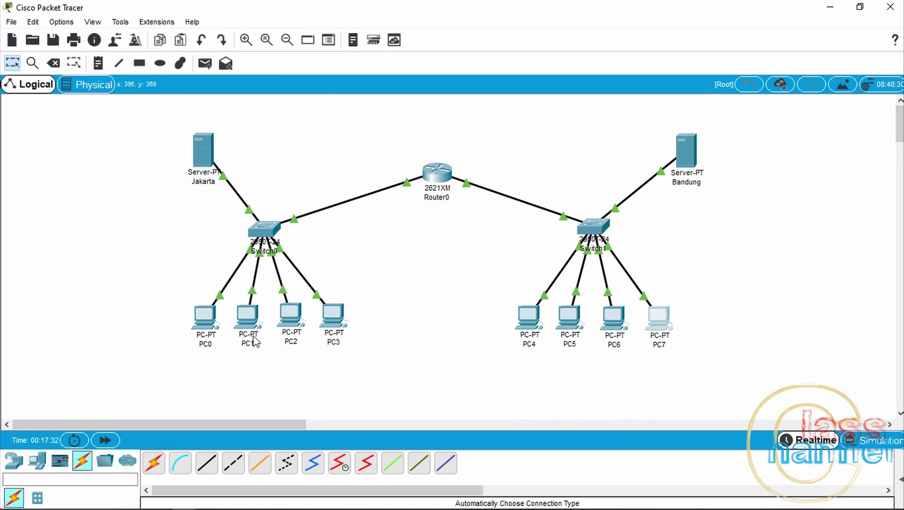
- Test connectivity within the Jakarta LAN by pinging 192.168.12.12 from PC0's command prompt
left_click(207, 317)
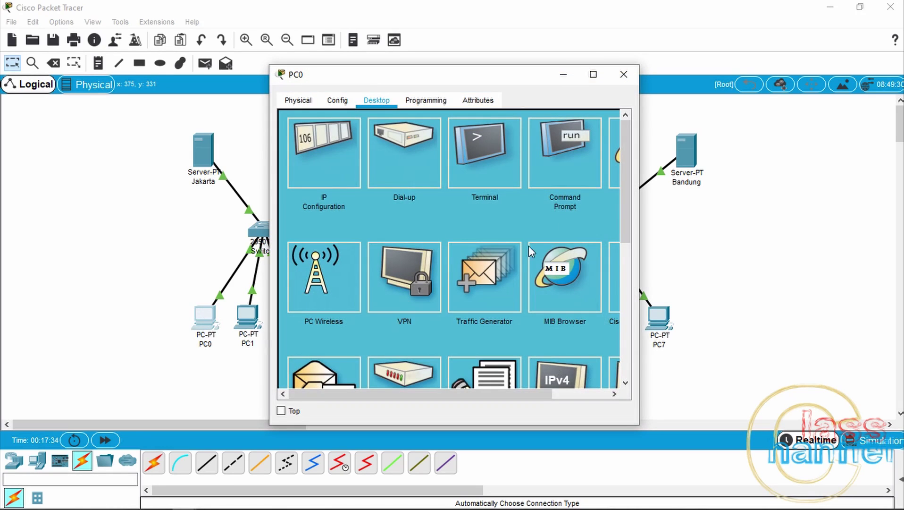
left_click(564, 168)
left_click_drag(431, 82, 593, 43)
left_click(500, 131)
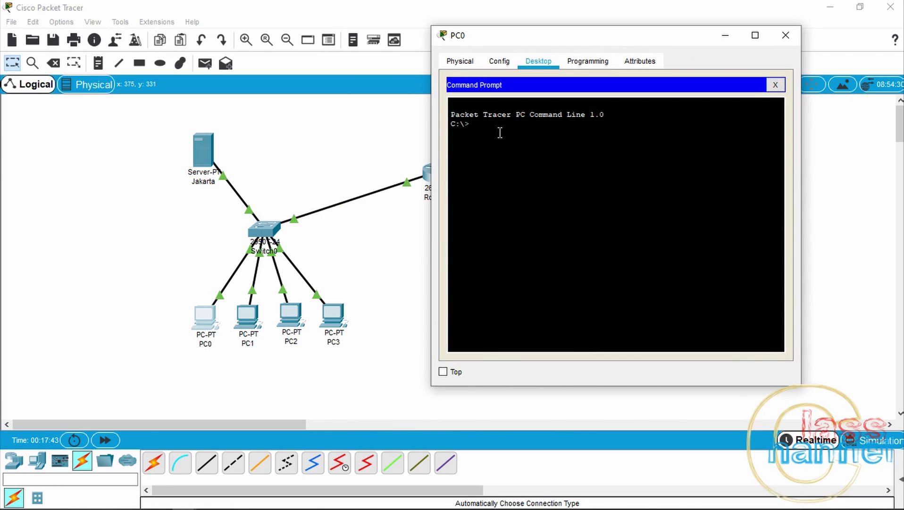
type("ping 192.168.12.12")
key("Return")
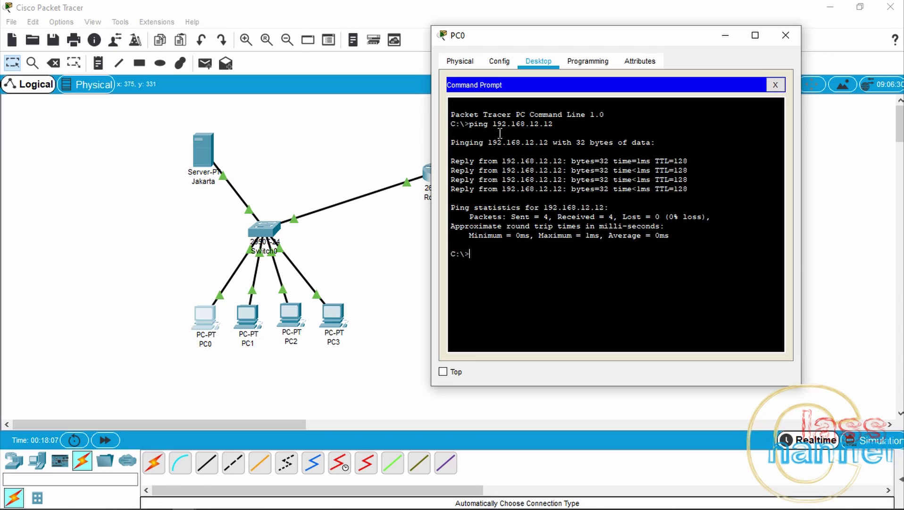
- Test connectivity to the Bandung LAN by pinging 192.168.13.11 from PC0's command prompt
left_click_drag(487, 42, 433, 21)
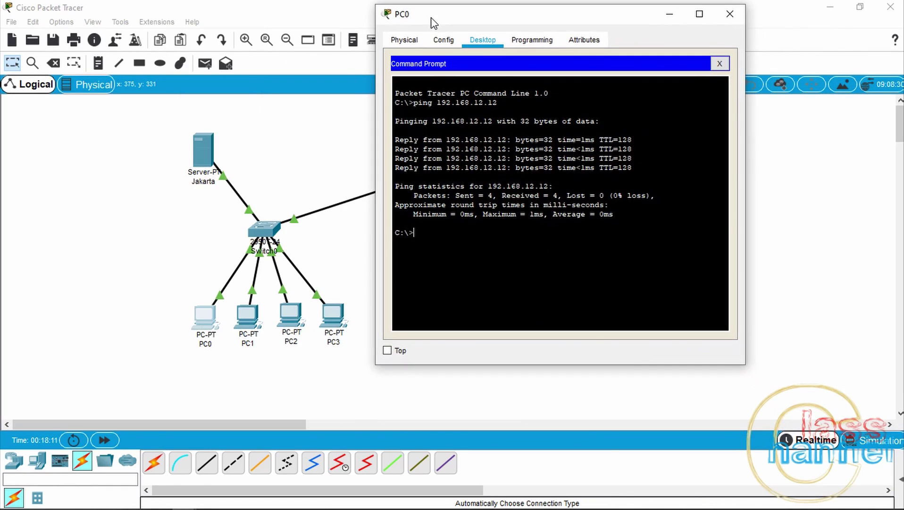
type("ping 192")
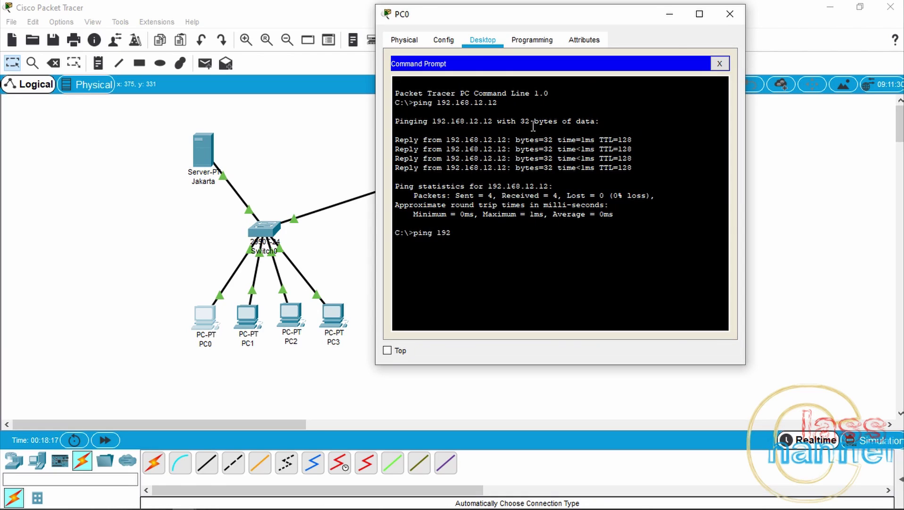
type(".168.13")
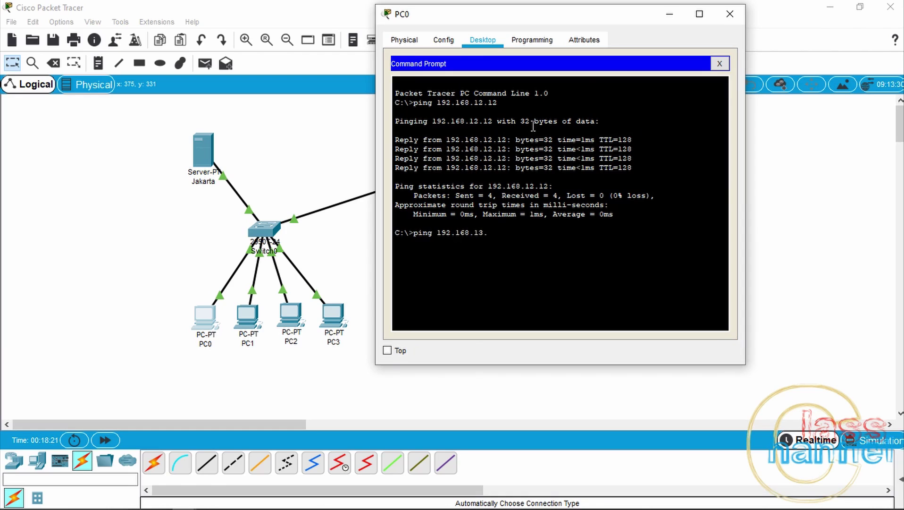
type(".10")
key("BackSpace")
type("11")
key("Return")
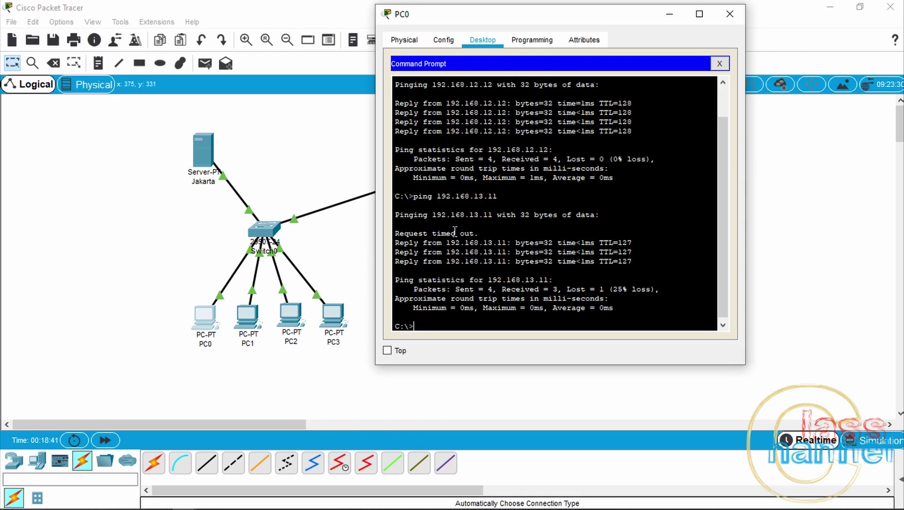
- Repeat the ping to 192.168.13.11 from PC0 and close its window
key("Up")
key("Return")
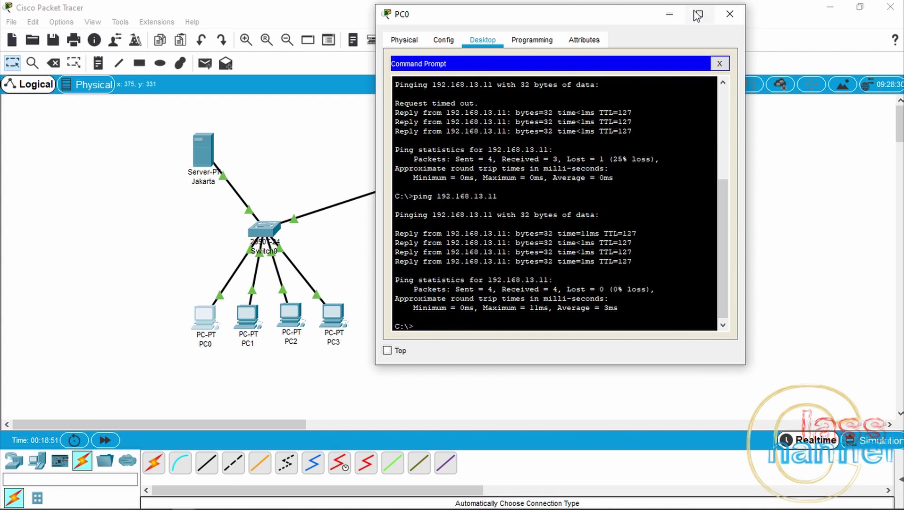
left_click(729, 15)
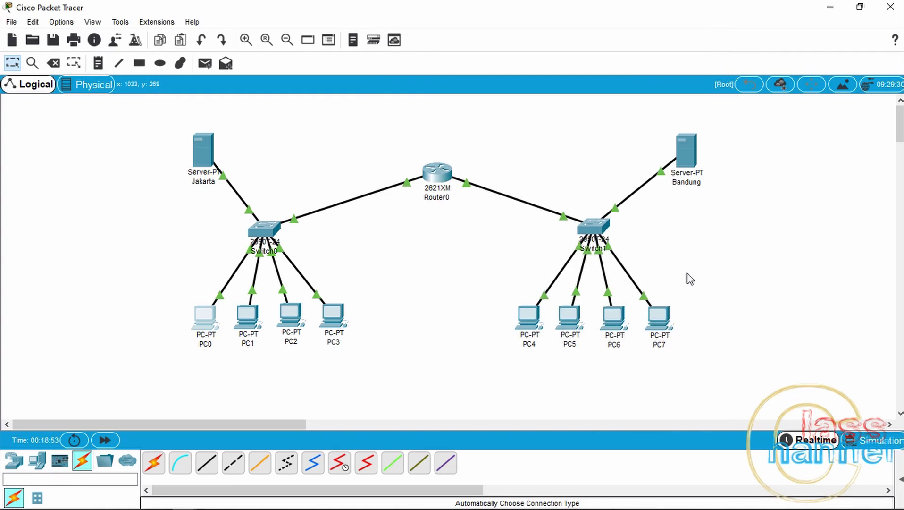